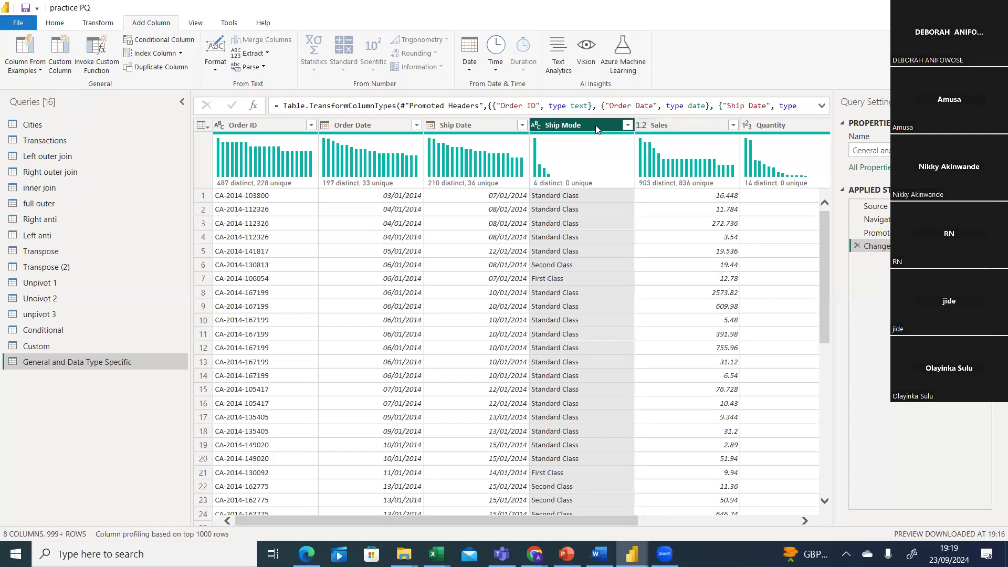
Duplicate the Ship Mode column in the General and Data Type Specific query.
right_click(566, 127)
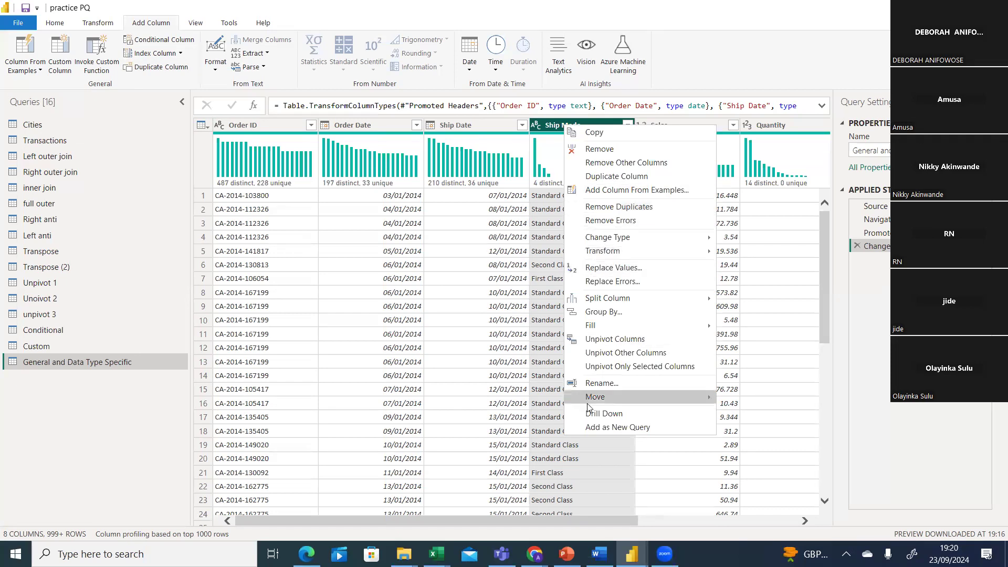
left_click(593, 179)
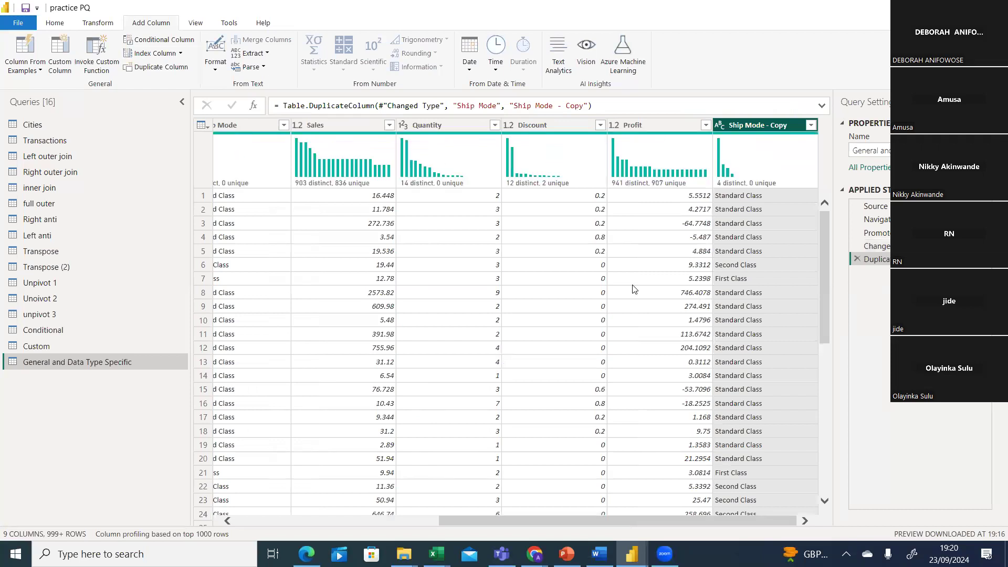
left_click_drag(538, 518, 284, 525)
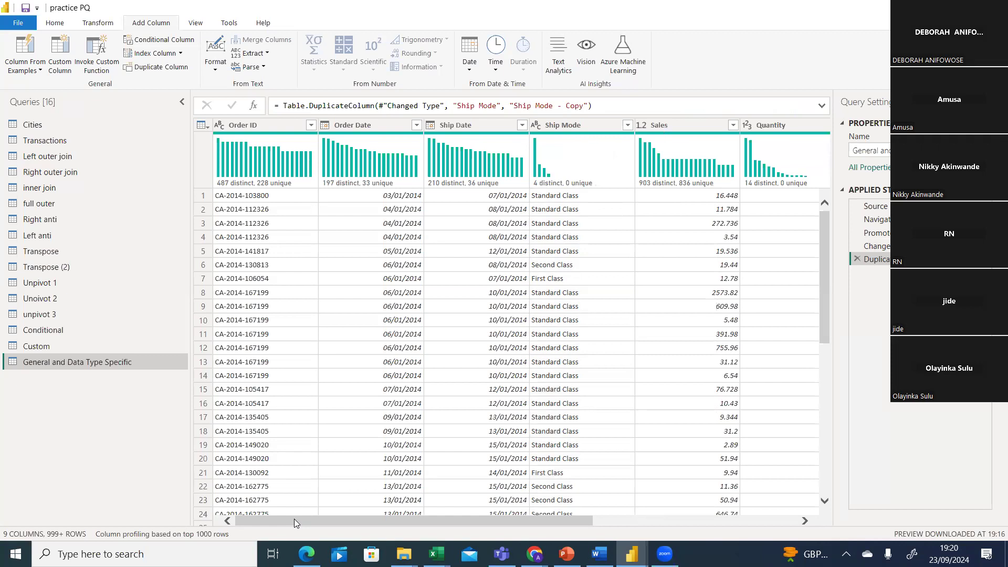
left_click_drag(294, 517, 691, 538)
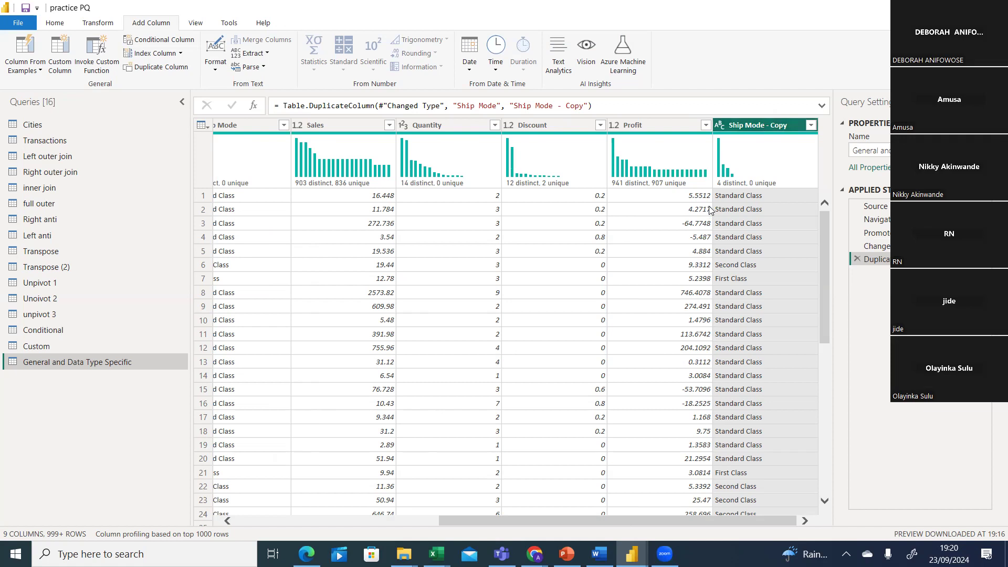
Move the Ship Mode - Copy column one position to the left, ahead of the Profit column.
right_click(758, 126)
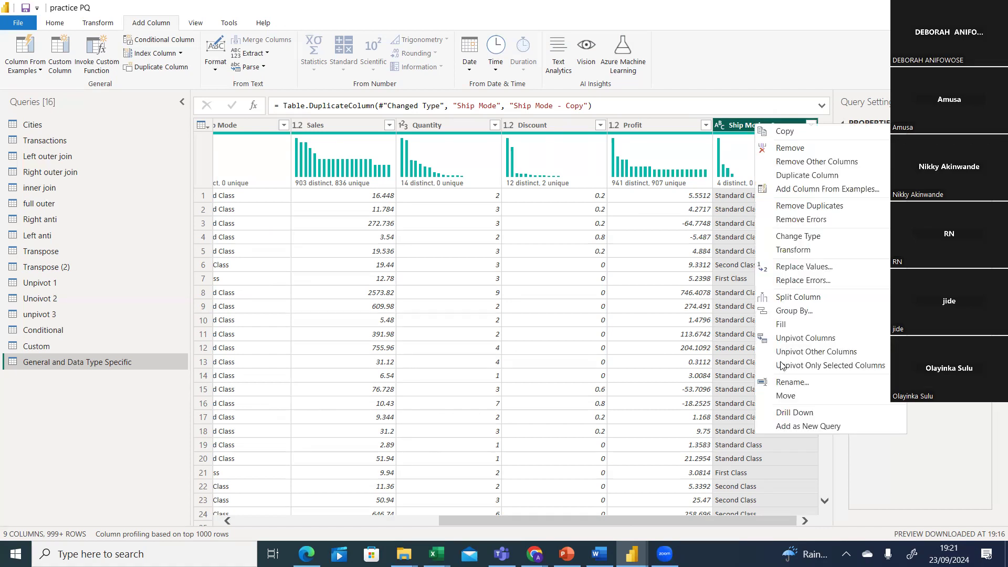
mouse_move(889, 398)
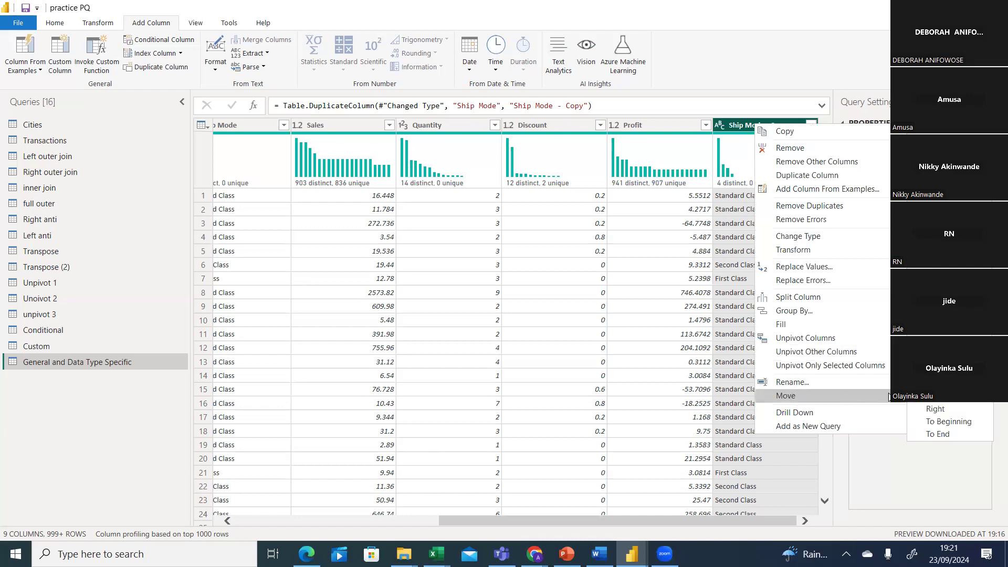
left_click(934, 398)
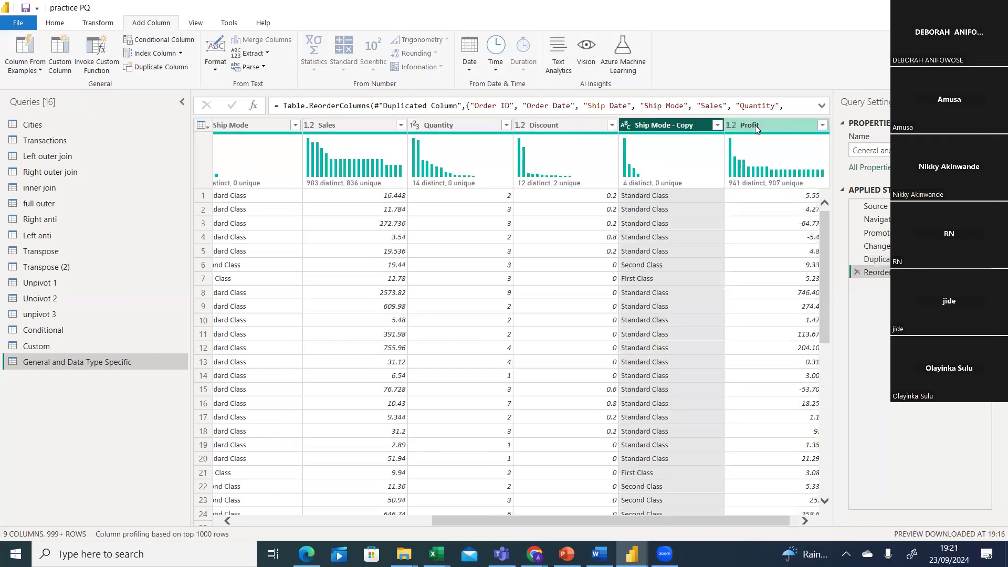
Move the Ship Mode - Copy column to the beginning of the table, and reposition it between Order Date and Ship Date.
right_click(684, 123)
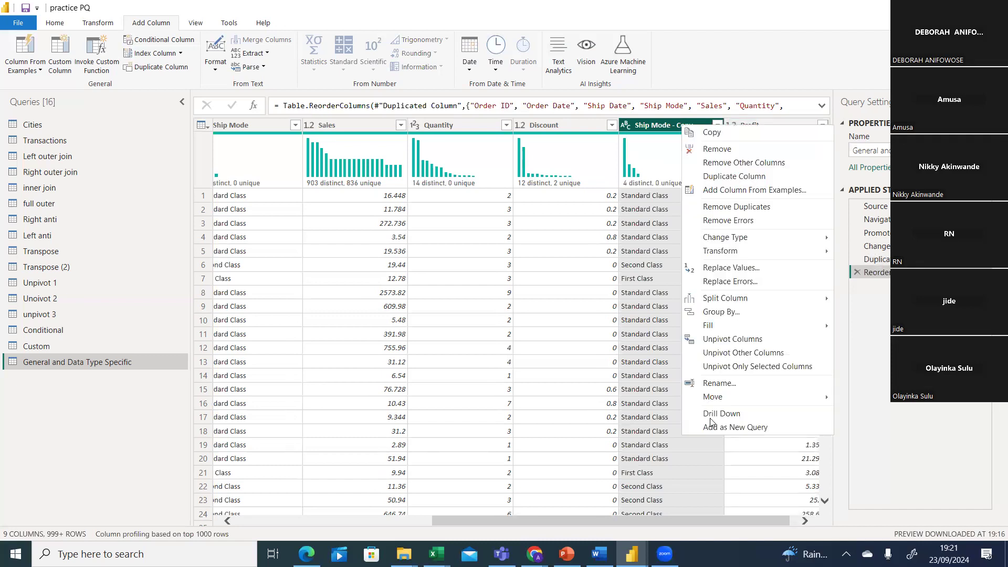
mouse_move(815, 402)
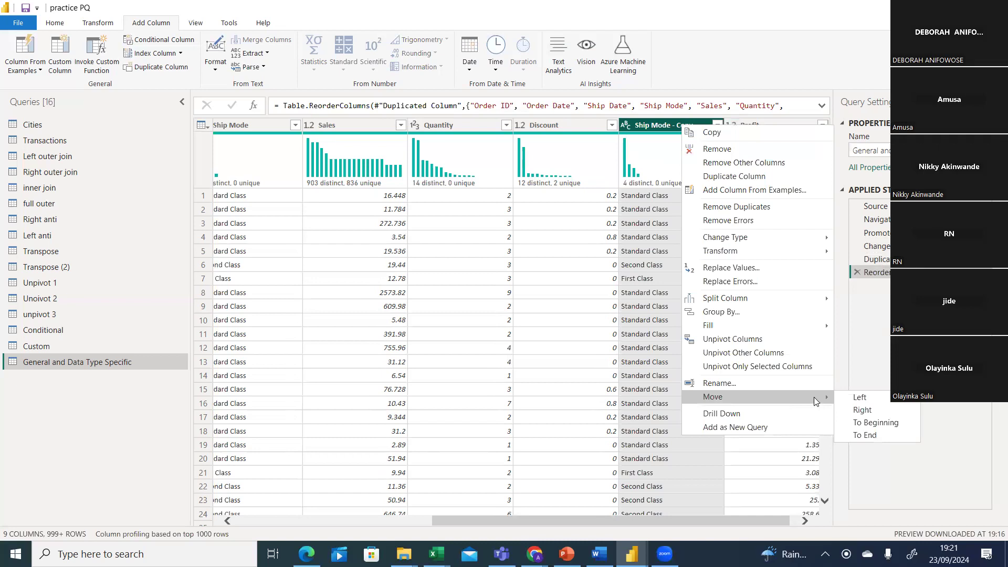
left_click(868, 421)
left_click_drag(627, 519, 328, 528)
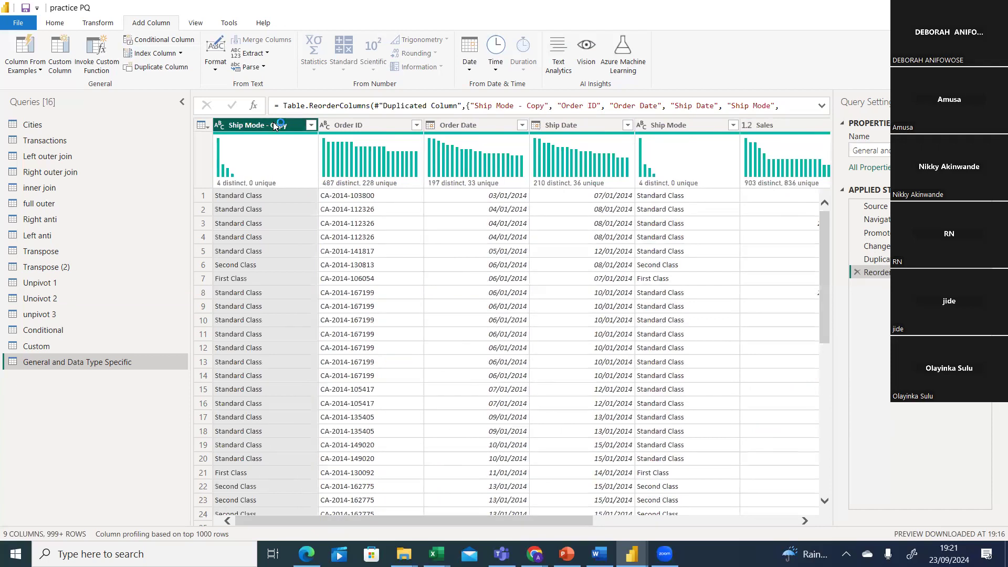
left_click_drag(278, 126, 625, 130)
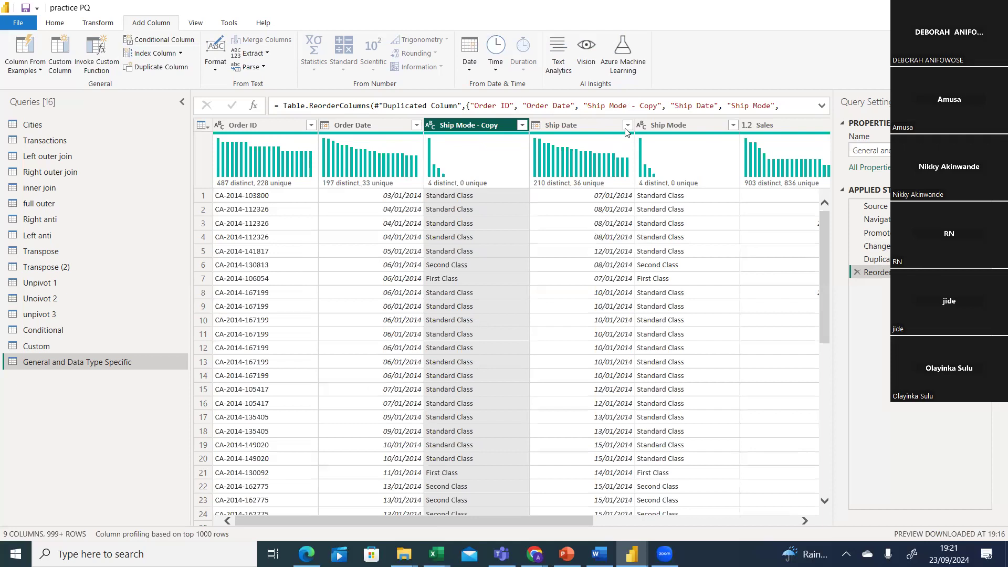
Examine the operations available for the Ship Date and Ship Mode columns selected together, and return to the General and Data Type Specific query.
left_click(582, 125)
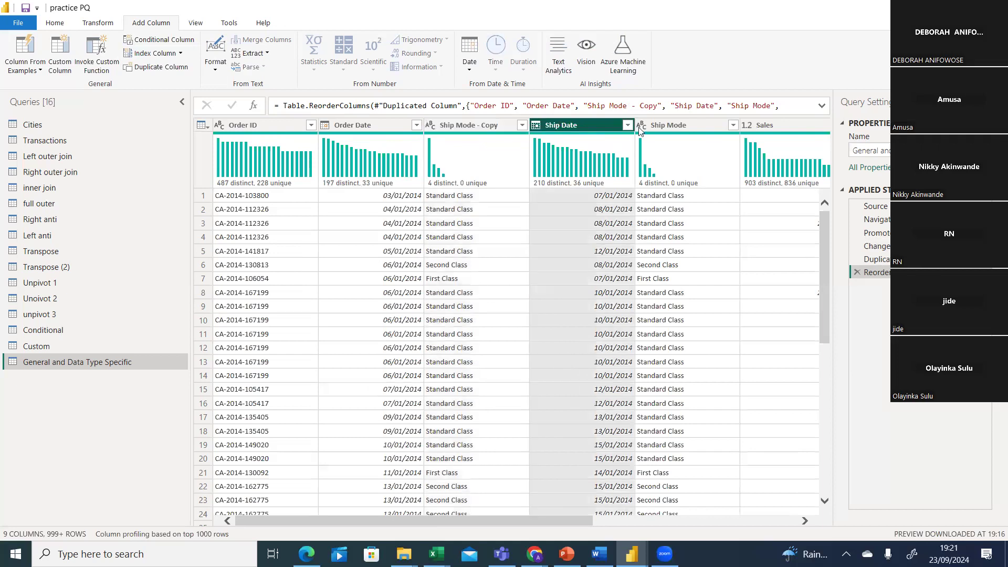
left_click(663, 126, "ctrl")
right_click(664, 129)
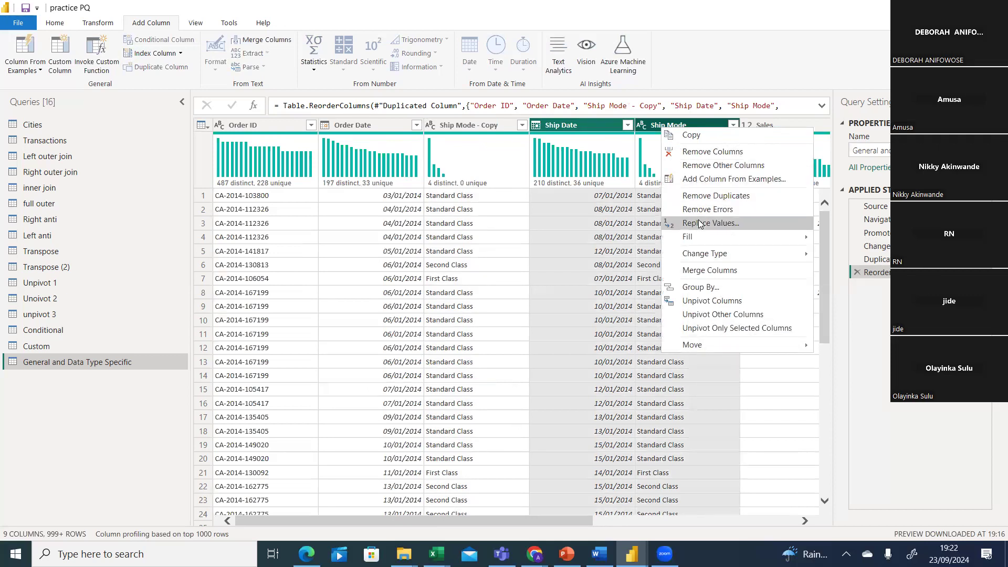
left_click(131, 155)
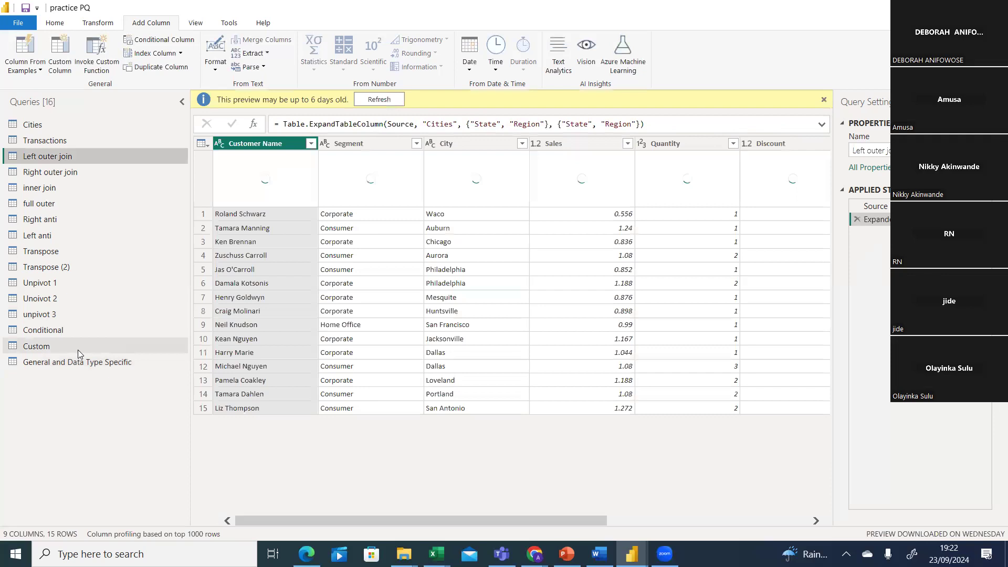
left_click(78, 361)
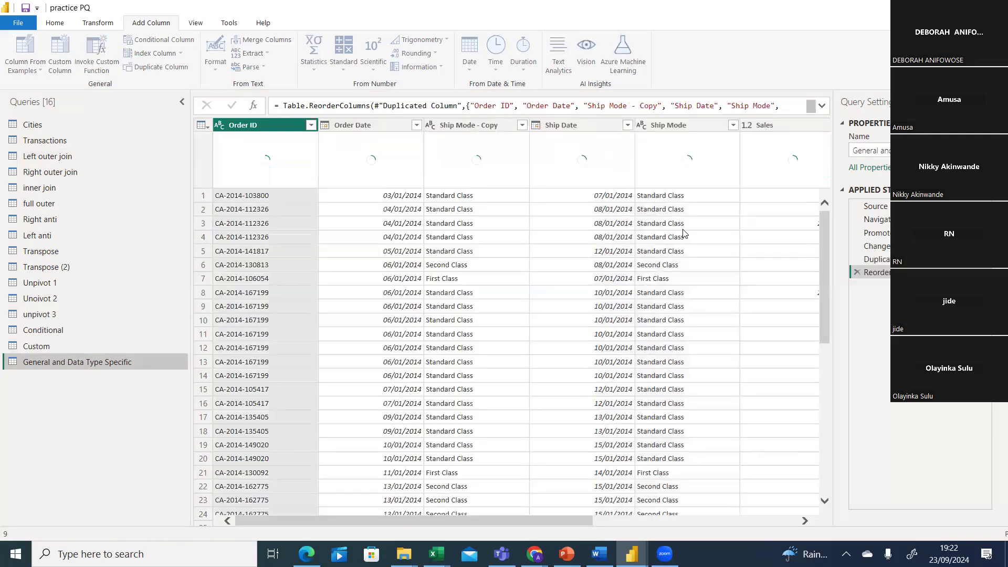
left_click(458, 127)
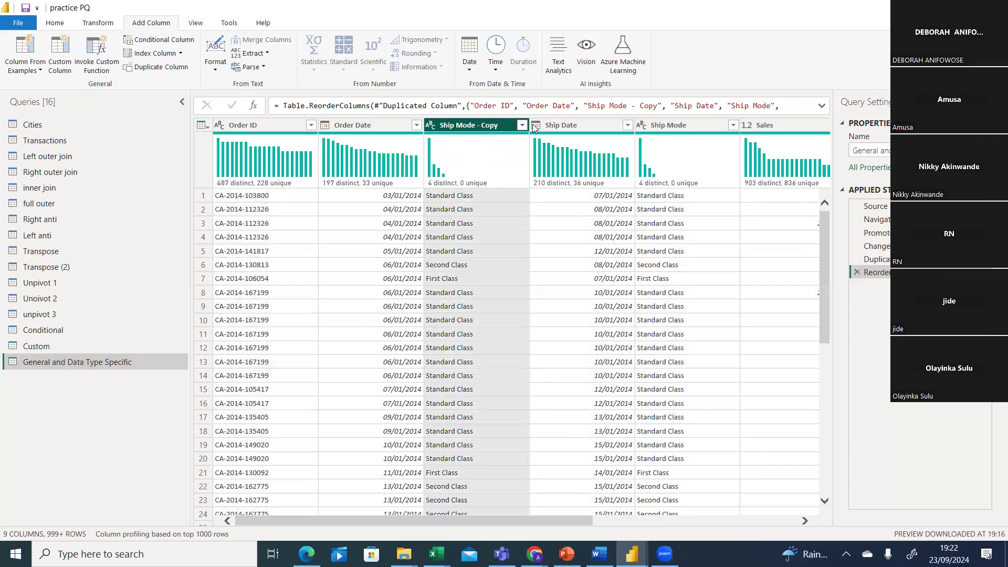
left_click(563, 125)
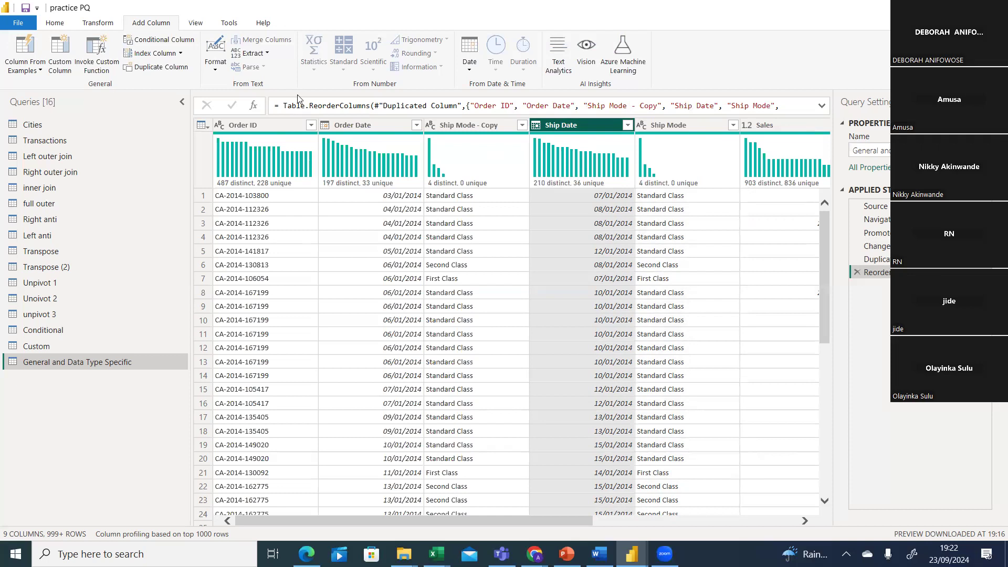
left_click(471, 127, "ctrl")
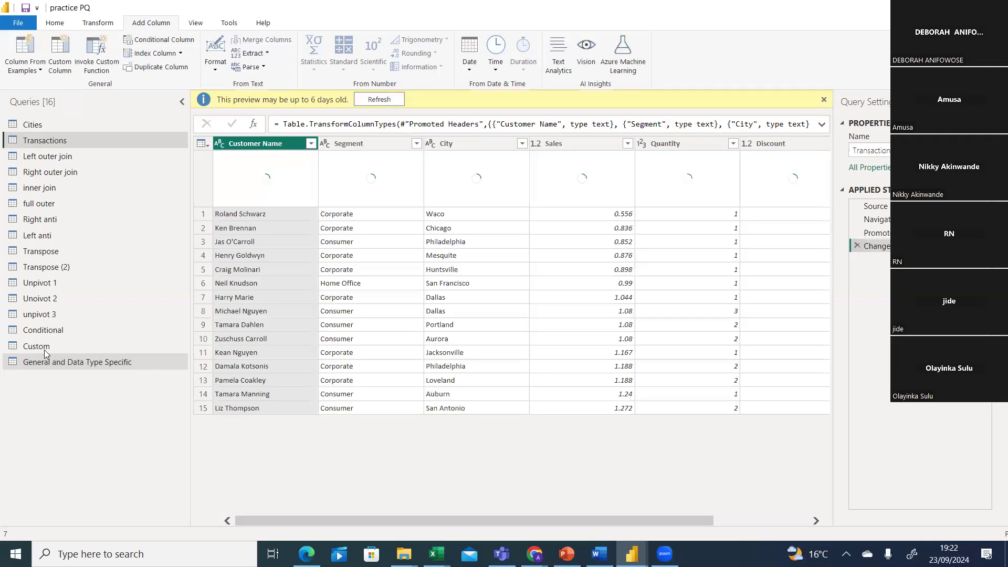
left_click(47, 361)
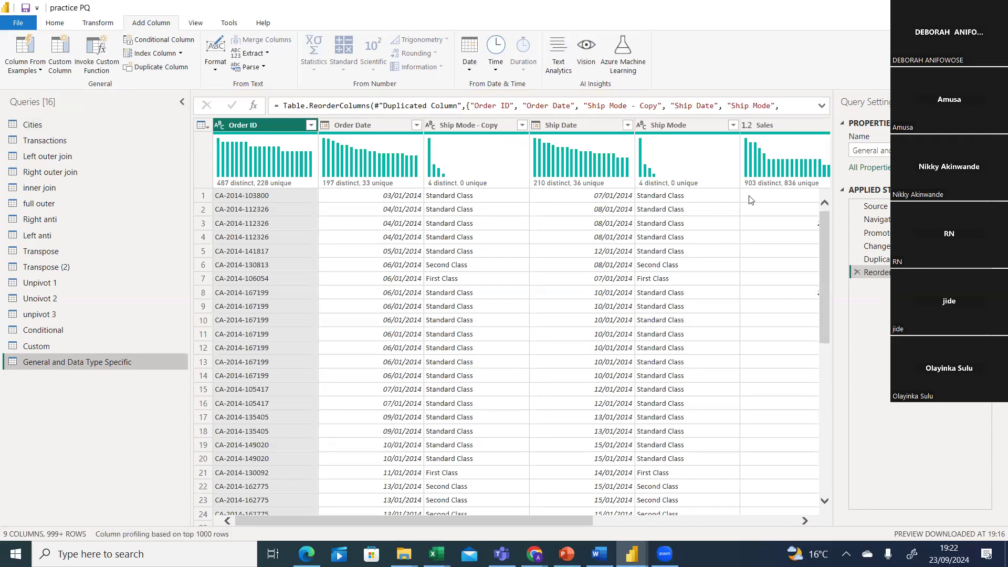
Look through the rows of the General and Data Type Specific query down to about row 200 and return to the first row.
scroll(821, 304, "down", 3)
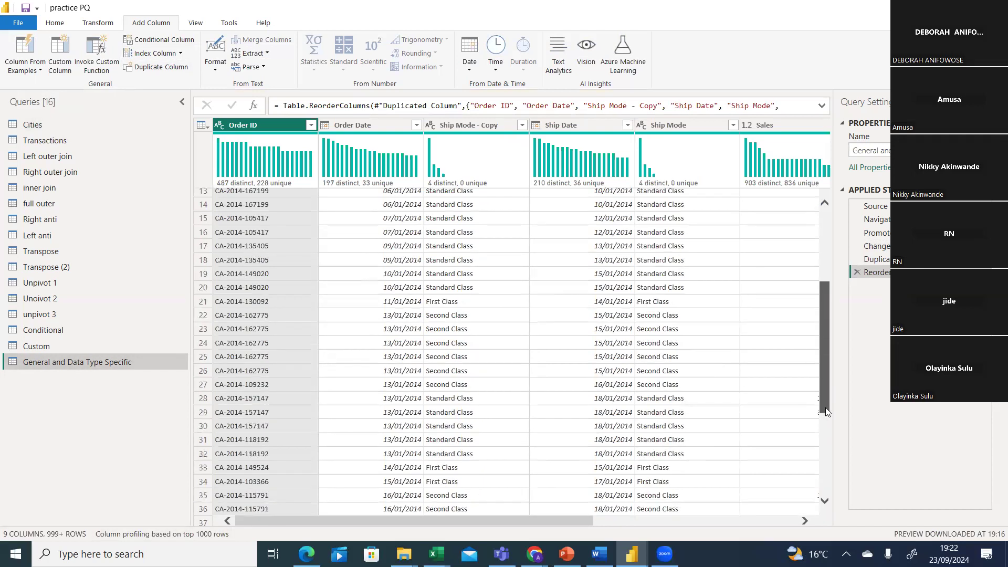
scroll(829, 428, "down", 5)
scroll(829, 429, "down", 20)
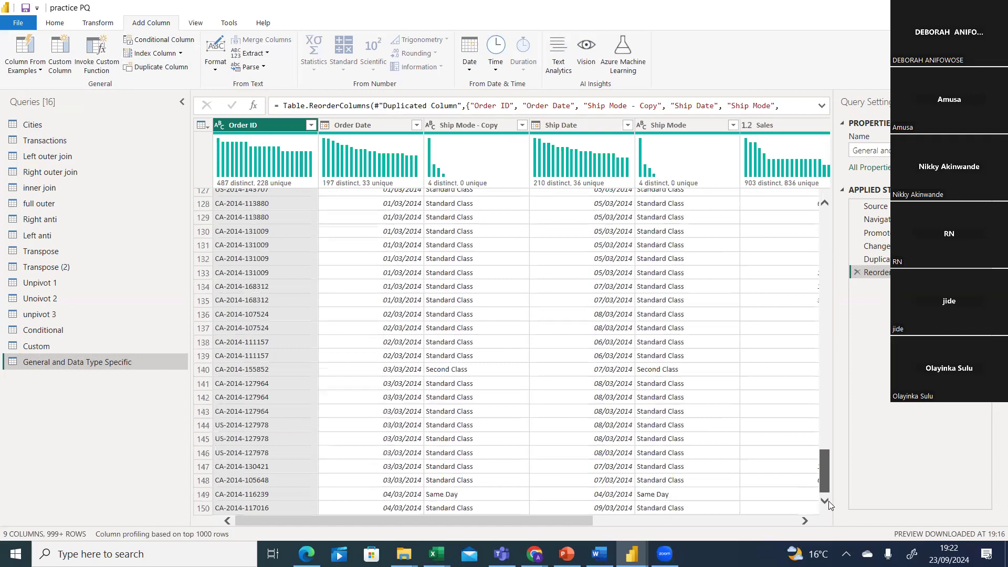
scroll(829, 503, "down", 15)
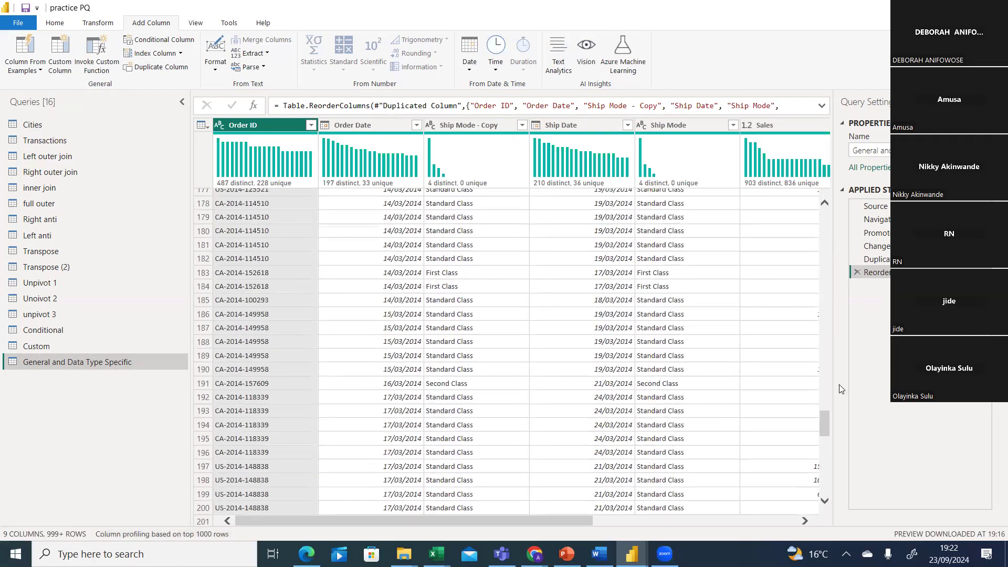
left_click_drag(824, 430, 820, 363)
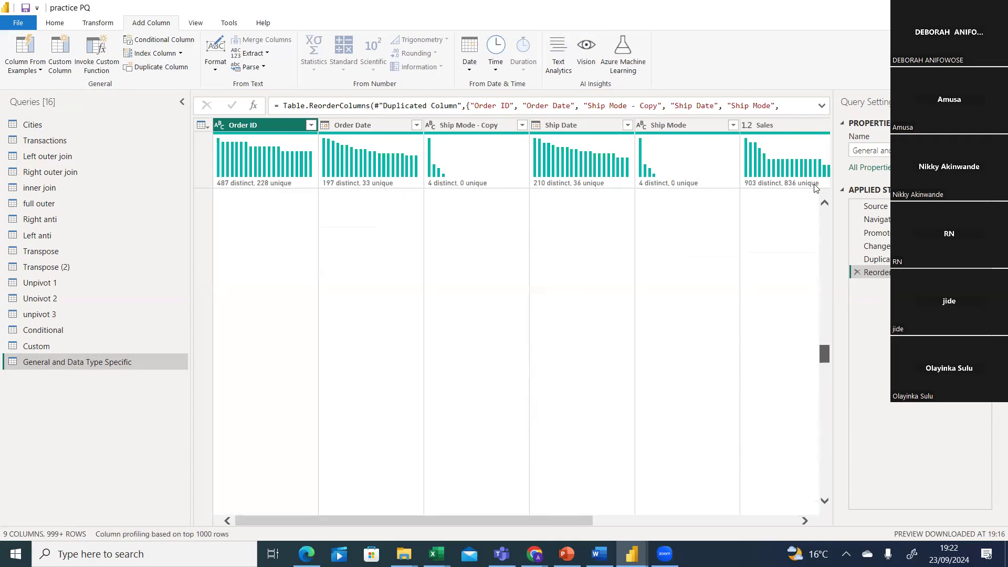
mouse_move(815, 189)
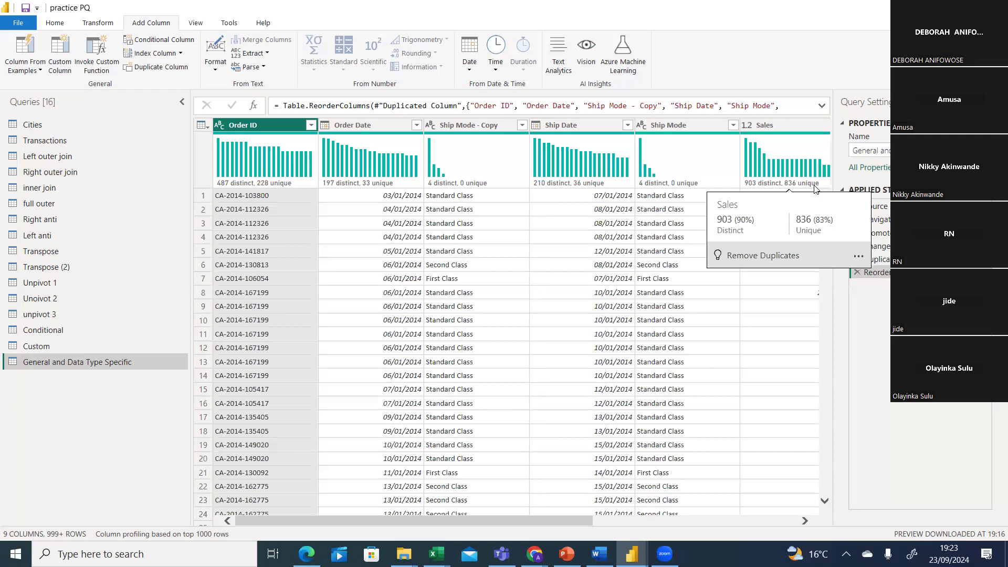
Add an index column starting from 0 to the table and look through its values.
left_click(180, 54)
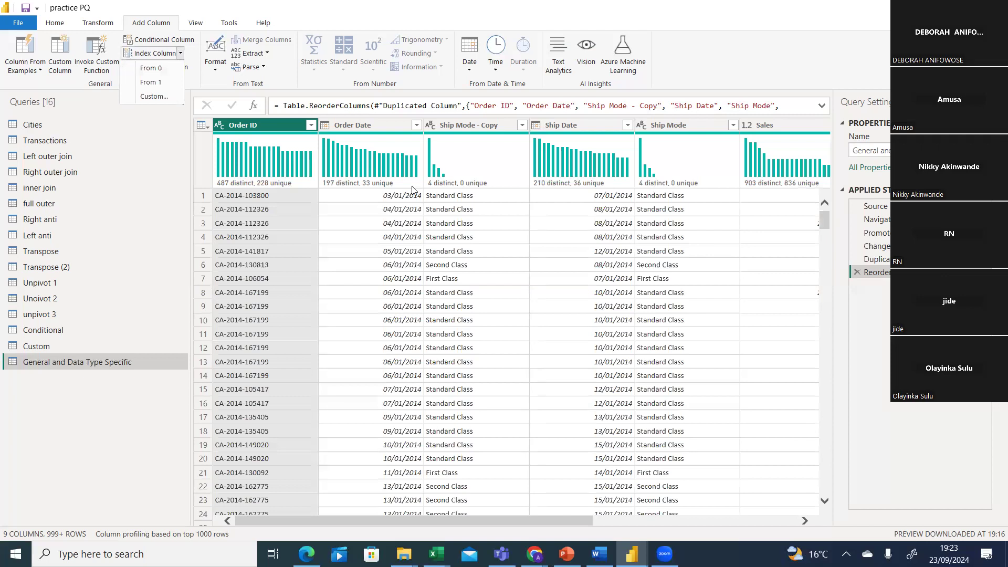
left_click(469, 124)
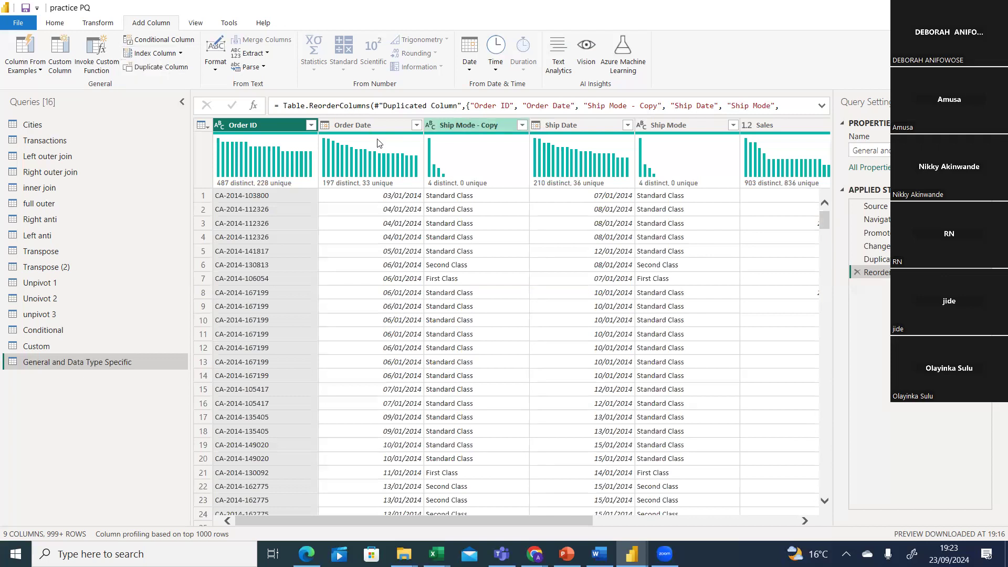
left_click(367, 129)
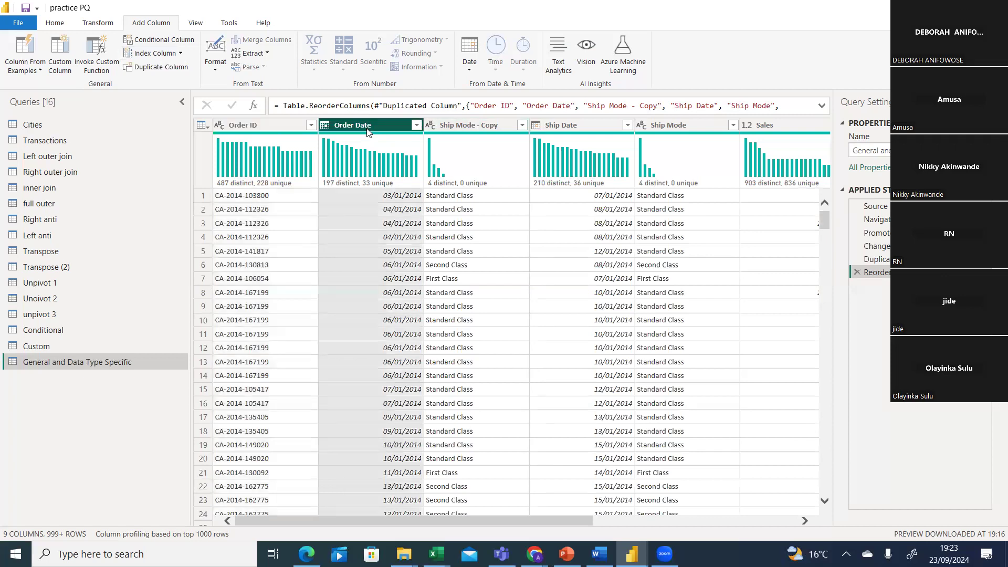
left_click(276, 122)
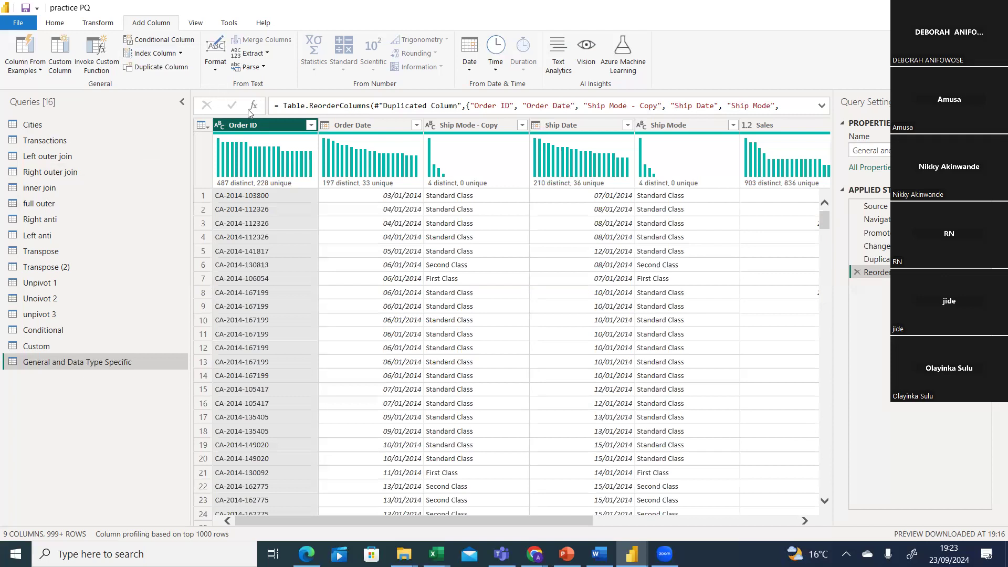
left_click(180, 54)
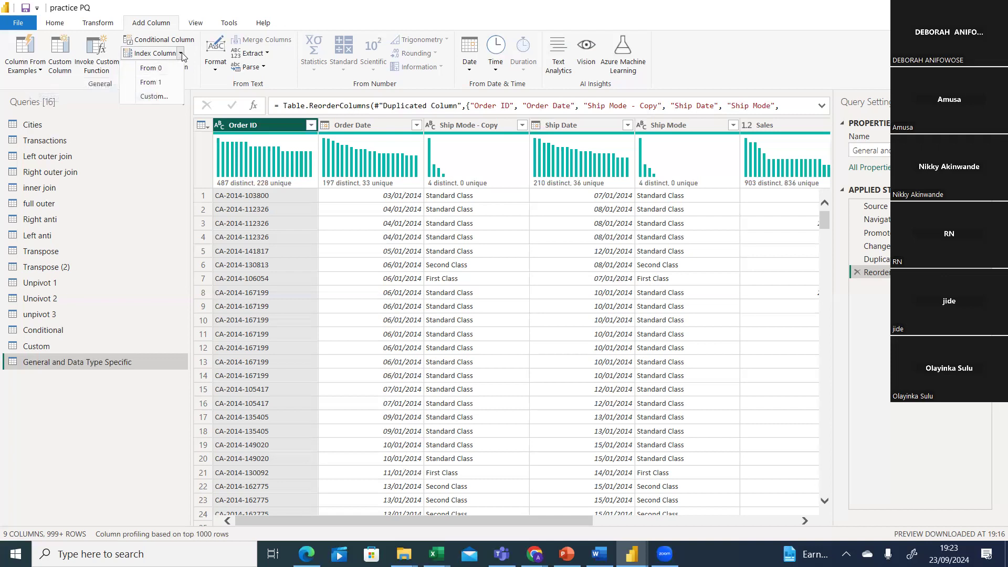
left_click(154, 71)
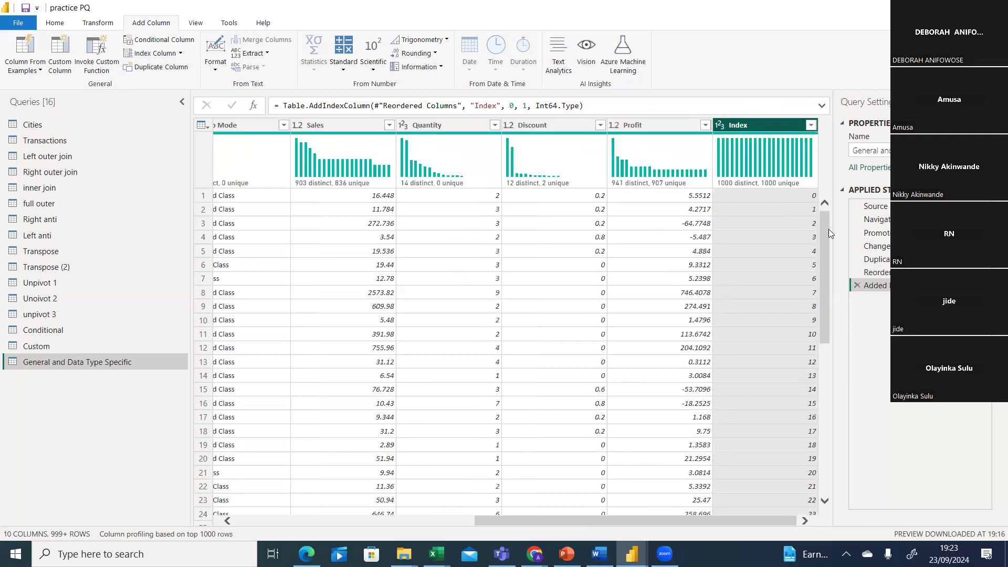
scroll(832, 374, "down", 20)
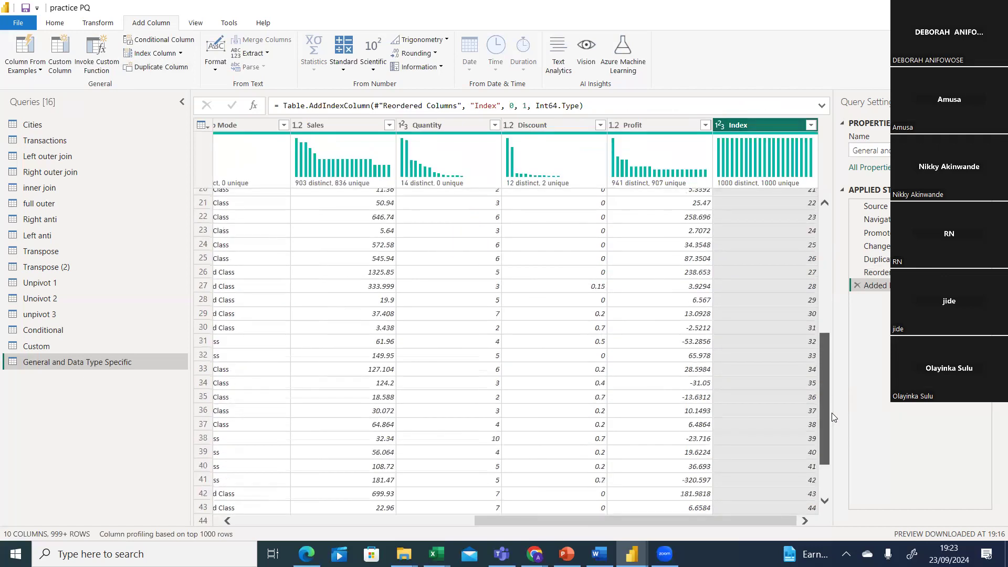
left_click_drag(830, 357, 830, 216)
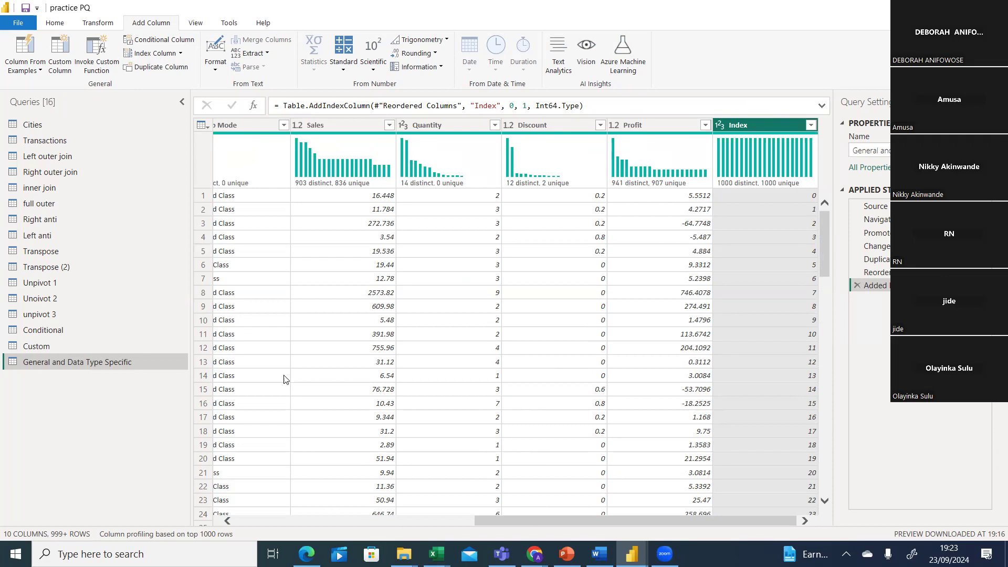
Add a second index column starting from 1 to the table.
left_click_drag(535, 521, 378, 539)
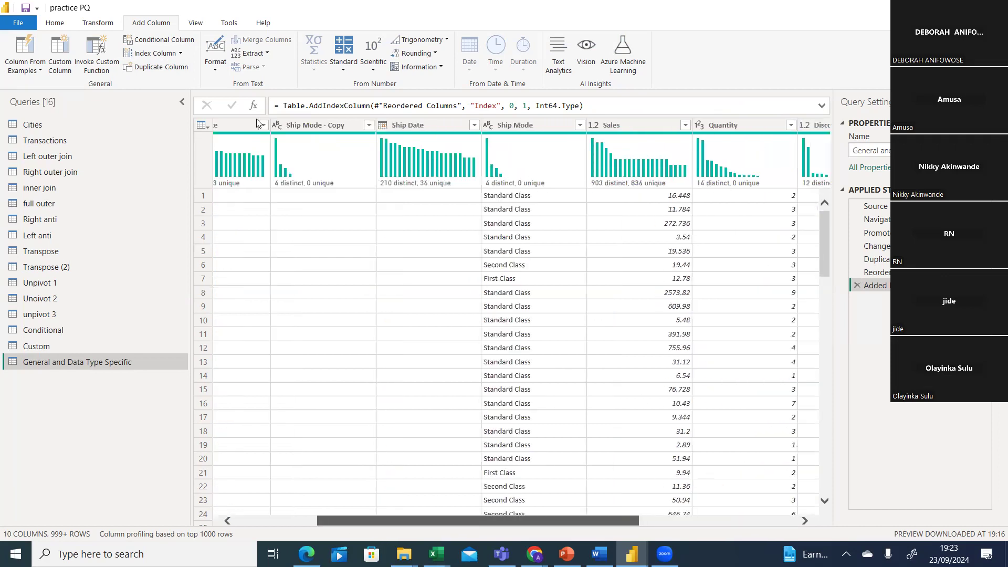
left_click(181, 53)
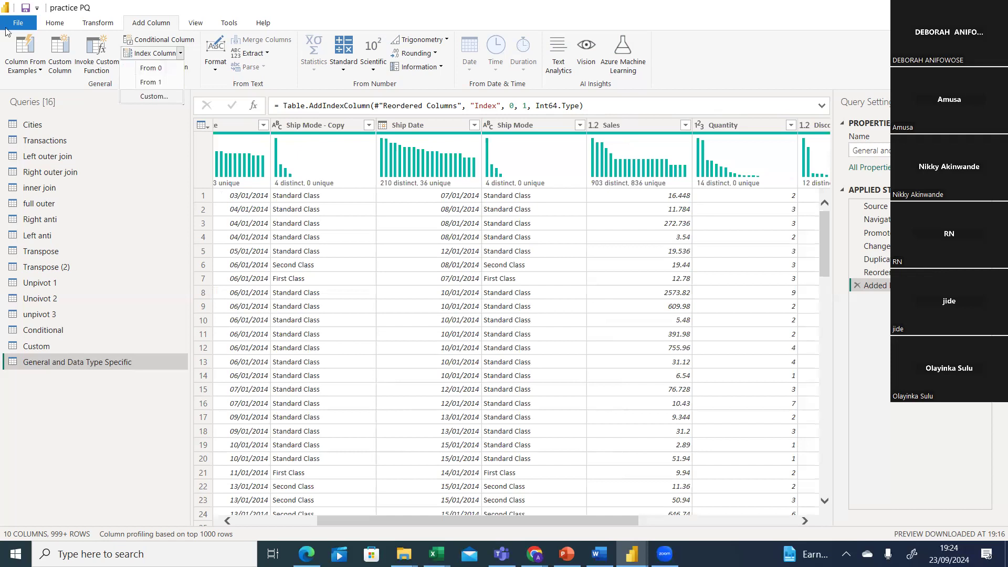
left_click(152, 84)
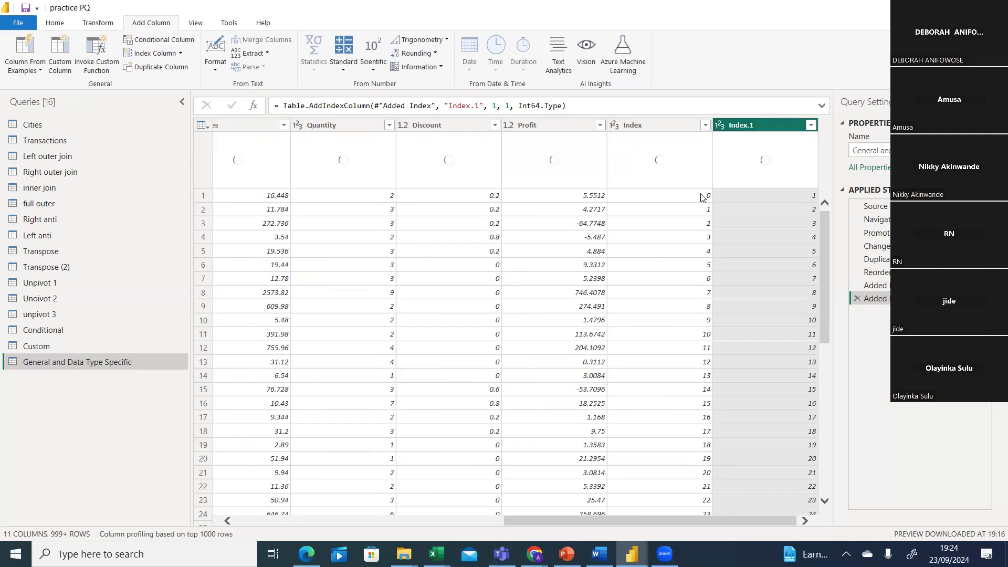
Add a third index column starting from 0 to the table and select the Quantity column.
left_click(166, 61)
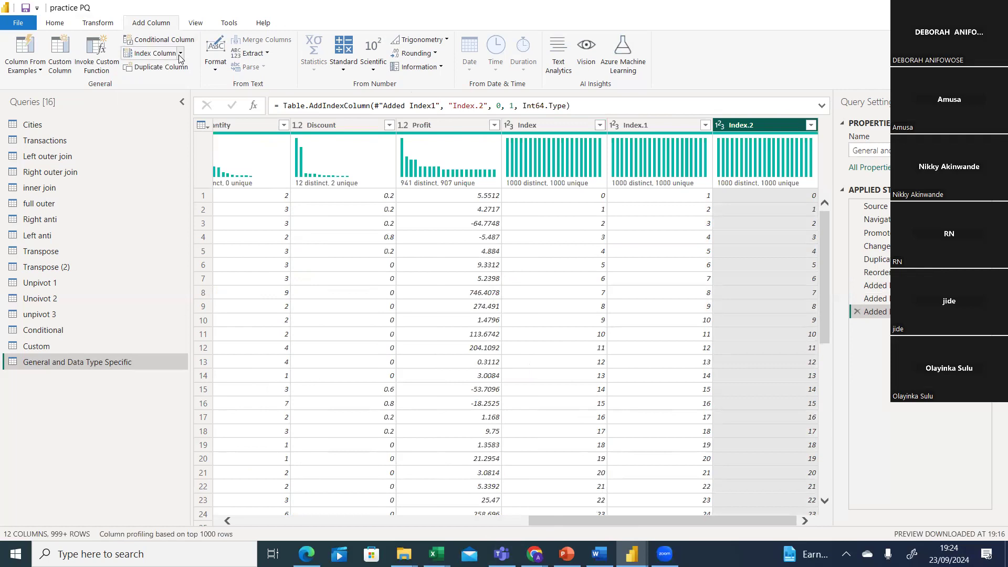
left_click(234, 122)
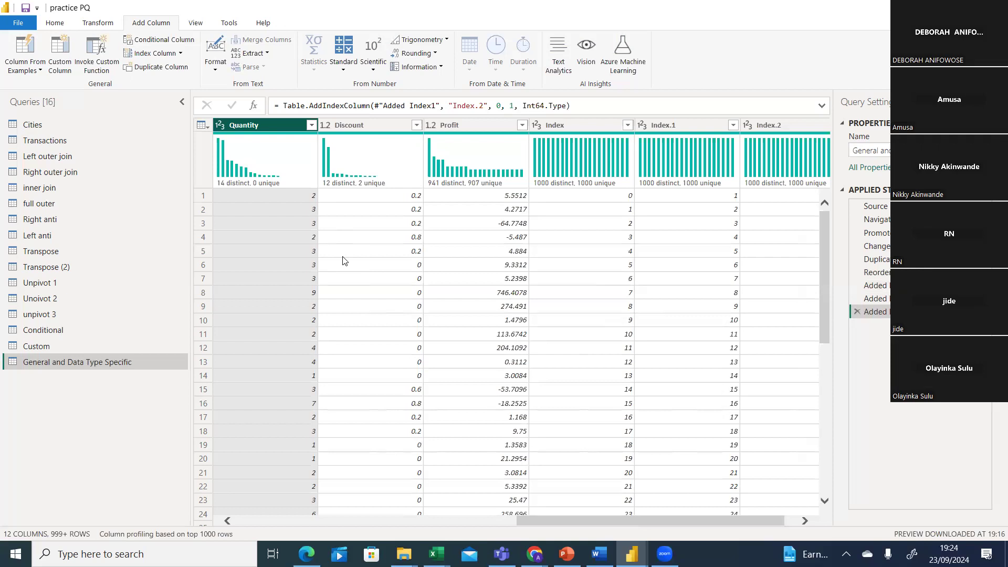
Add a custom index column with a starting index of 5 and an increment of 10.
left_click(180, 55)
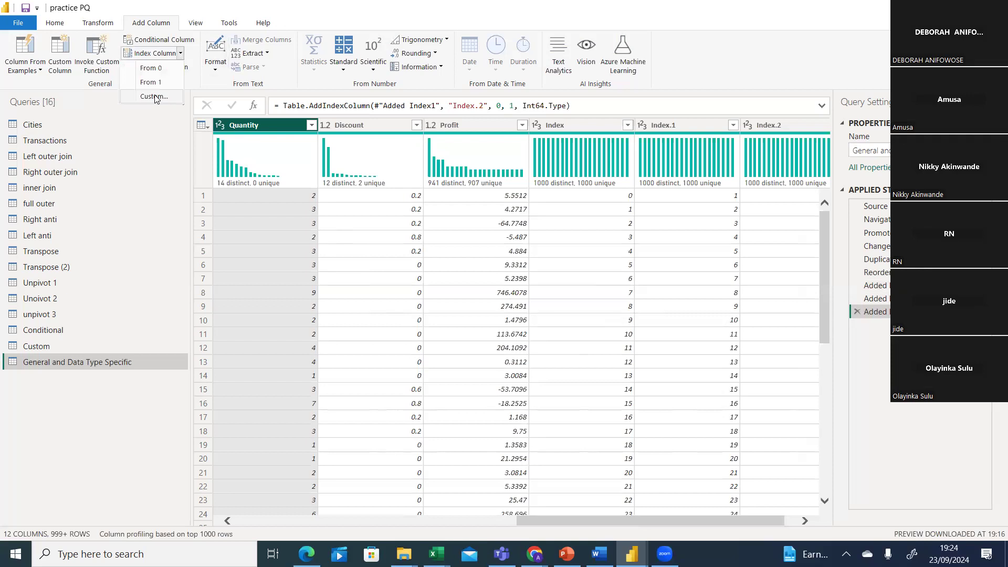
left_click(155, 97)
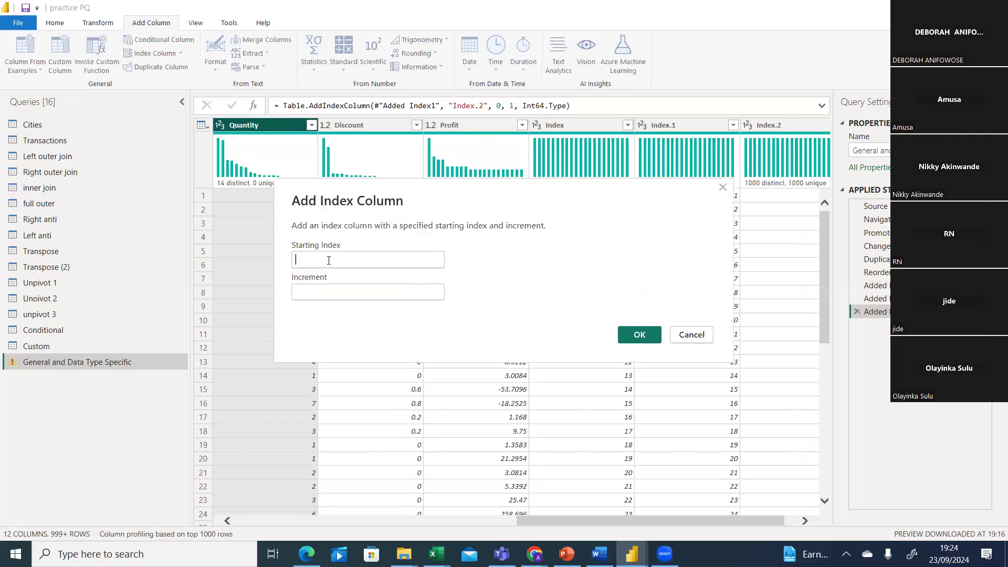
type("5")
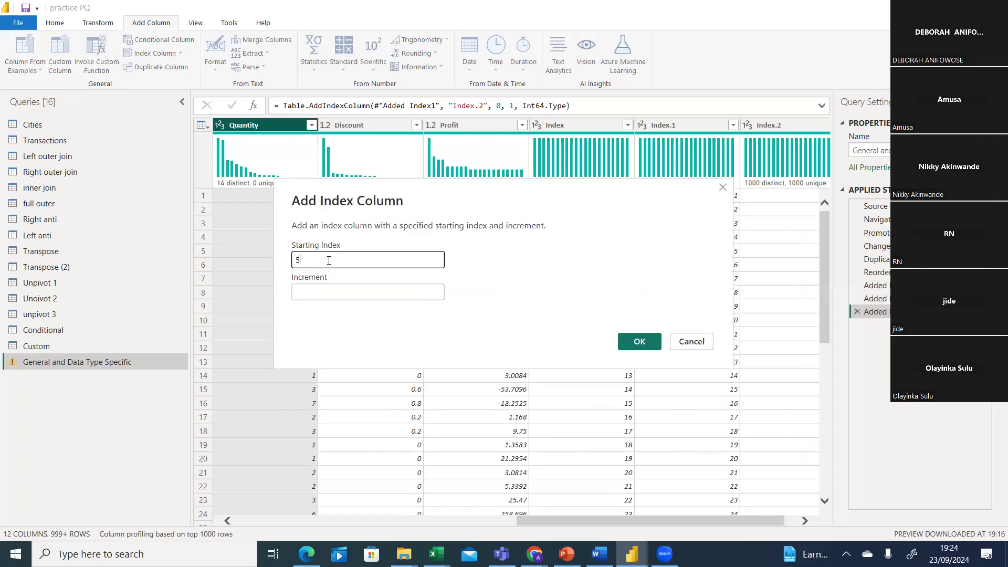
left_click(321, 292)
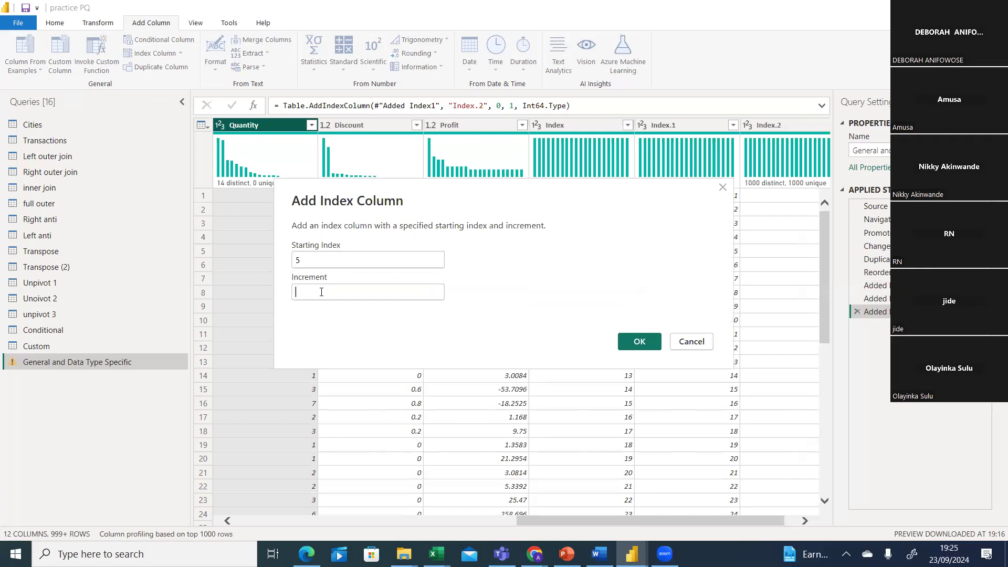
type("10")
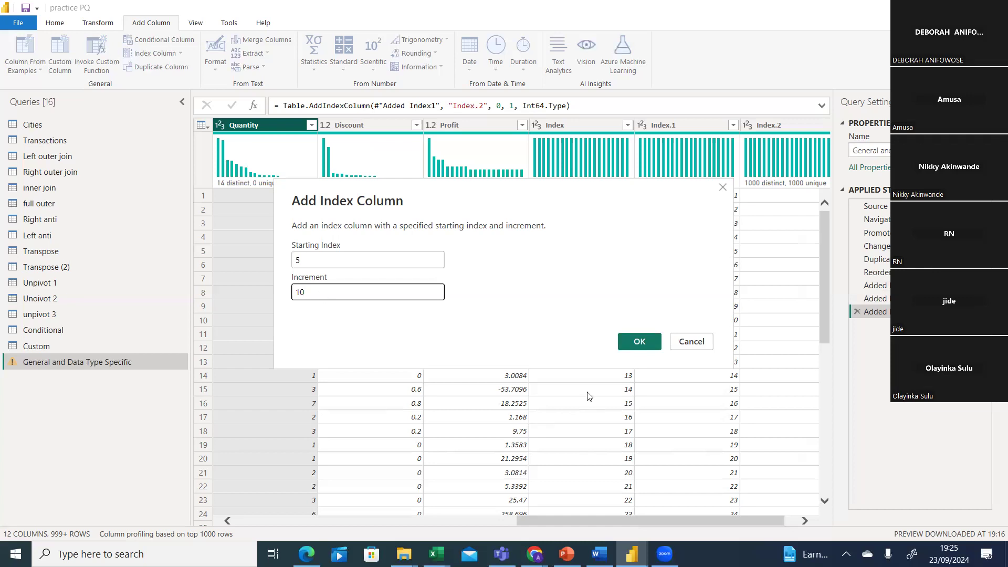
left_click(641, 349)
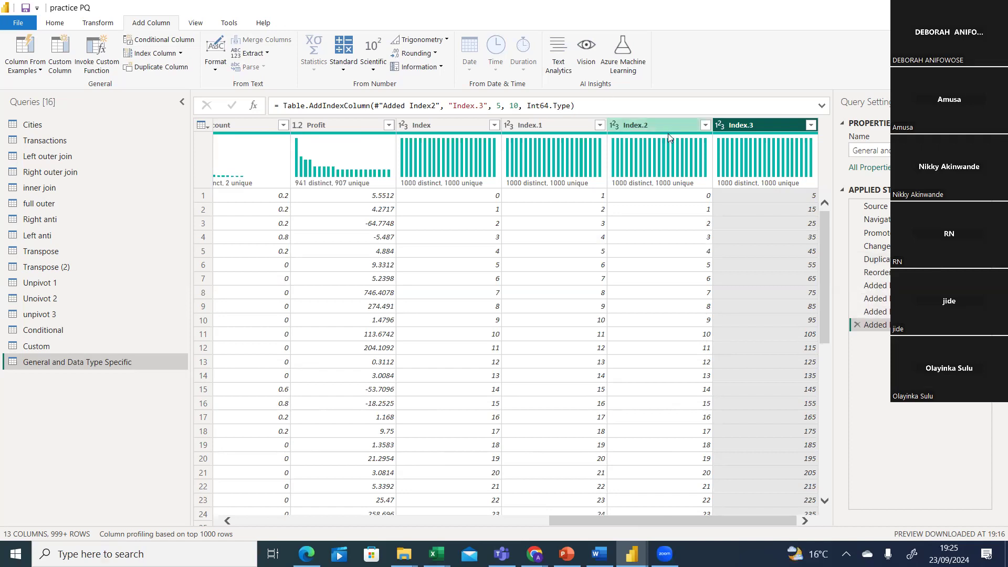
mouse_move(668, 134)
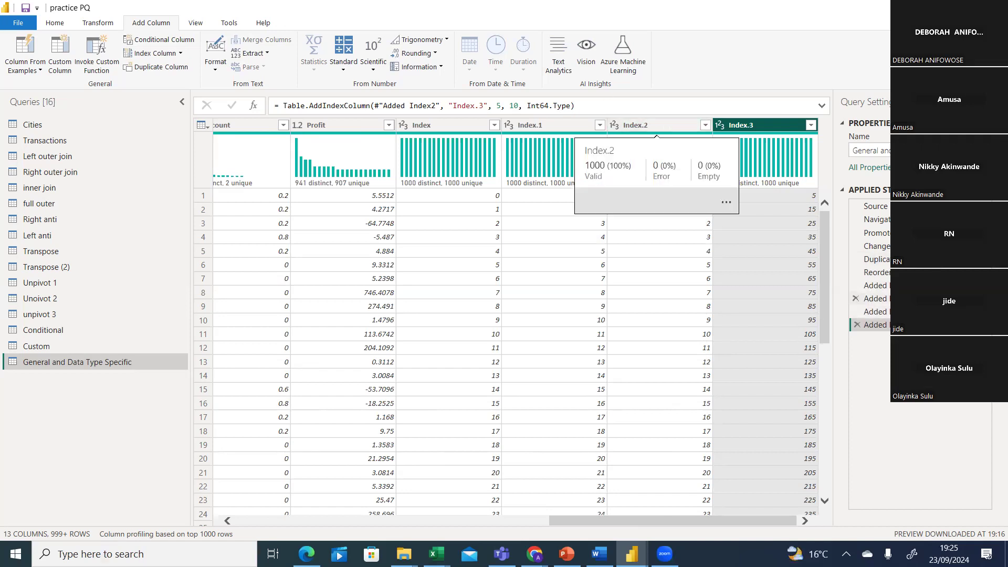
left_click(854, 311)
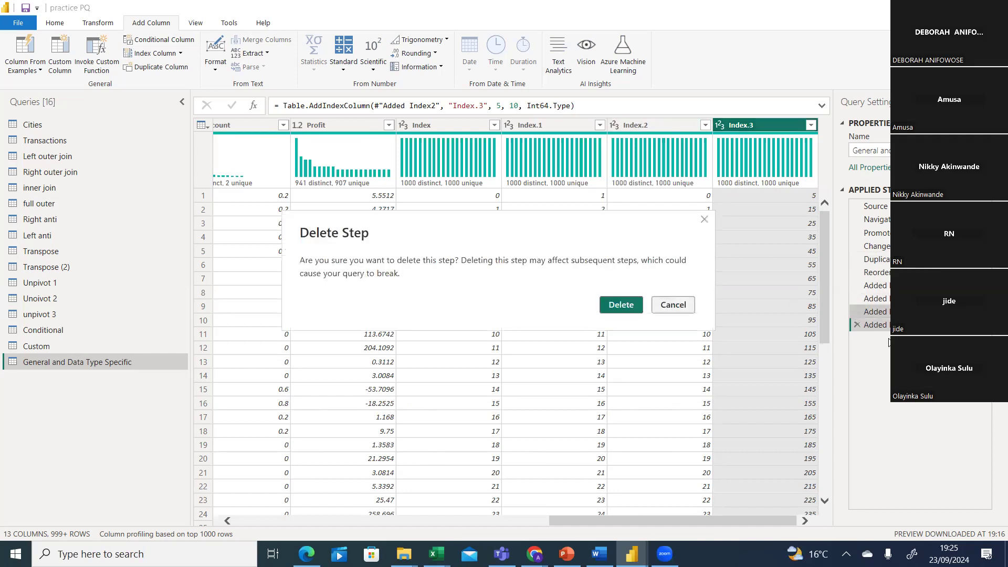
left_click(674, 305)
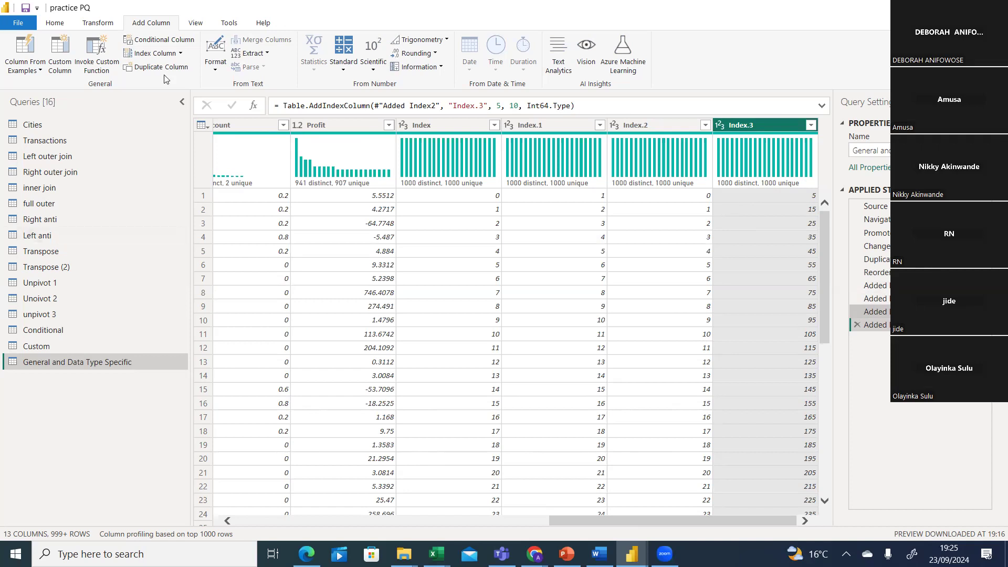
left_click(163, 41)
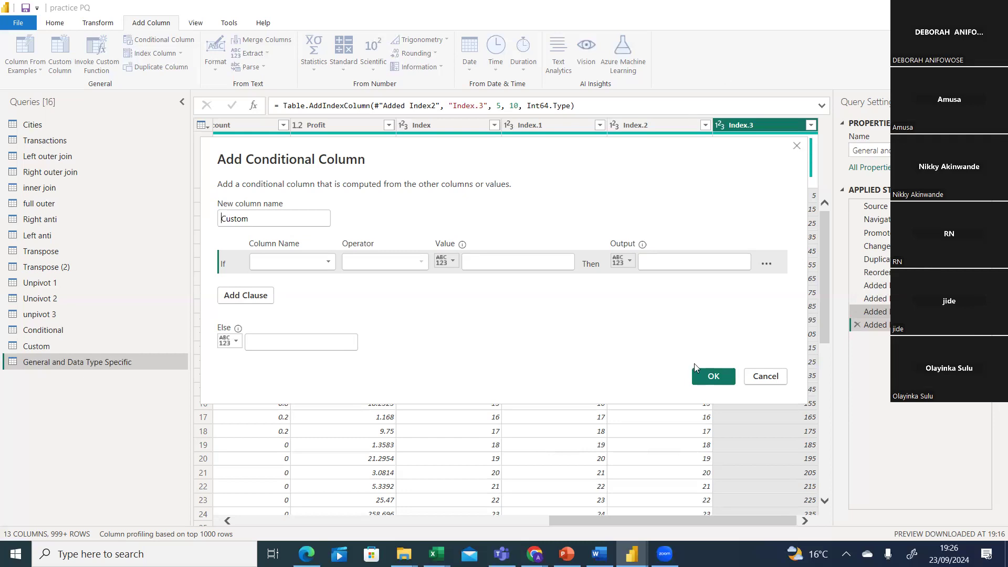
left_click(765, 376)
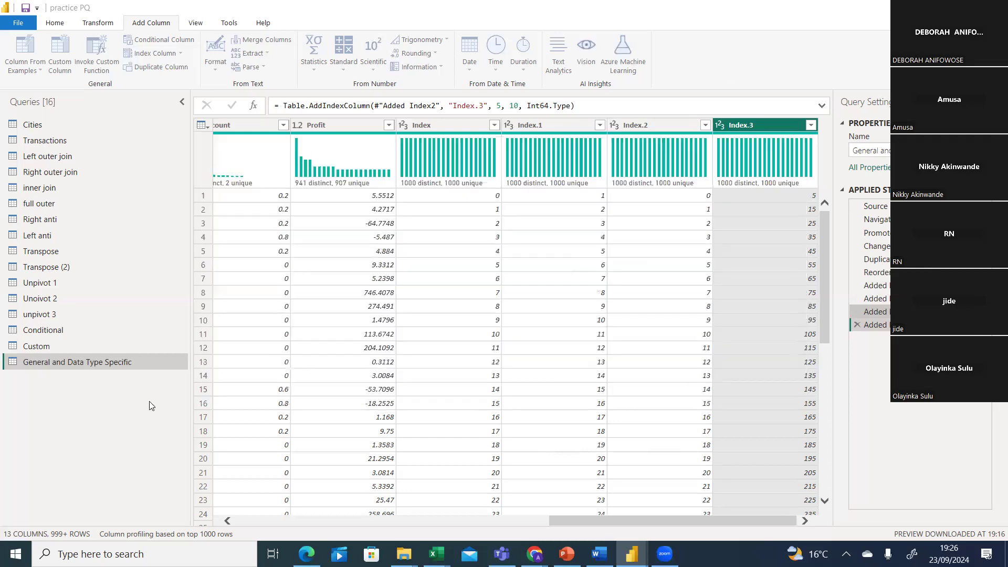
Open the Conditional query, and switch to Excel to view the Conditional sheet of the 8. Add Columns workbook.
left_click(48, 330)
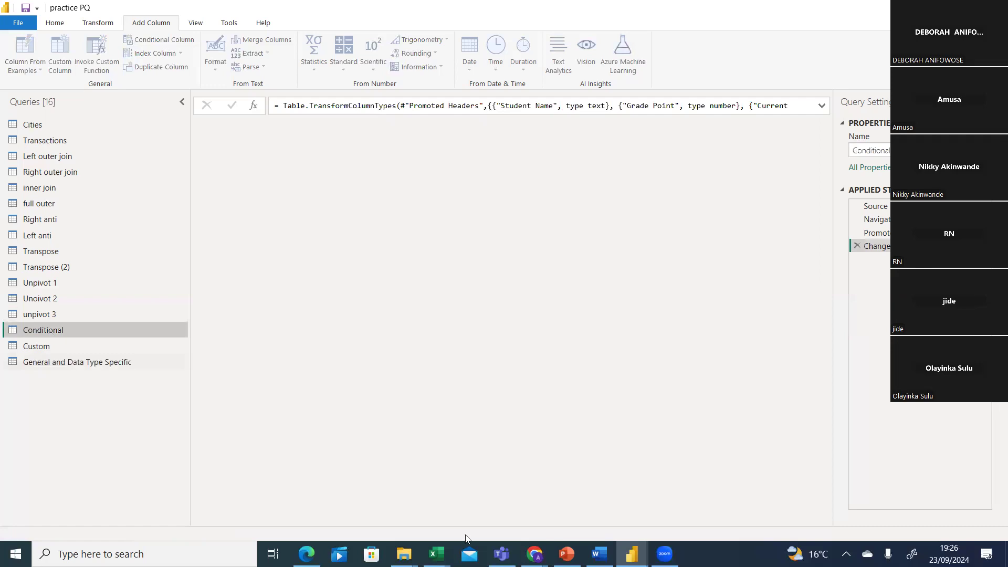
mouse_move(436, 554)
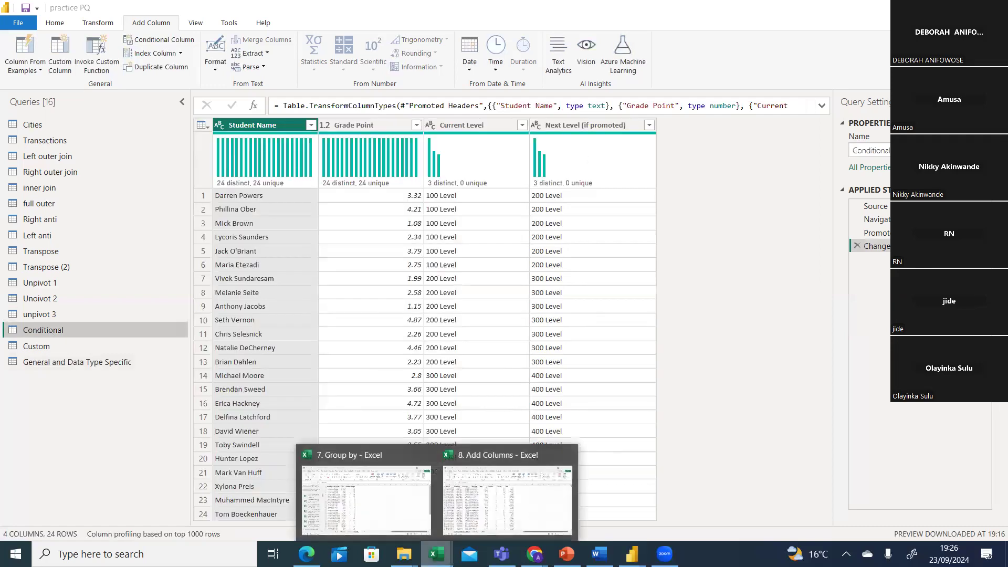
left_click(485, 507)
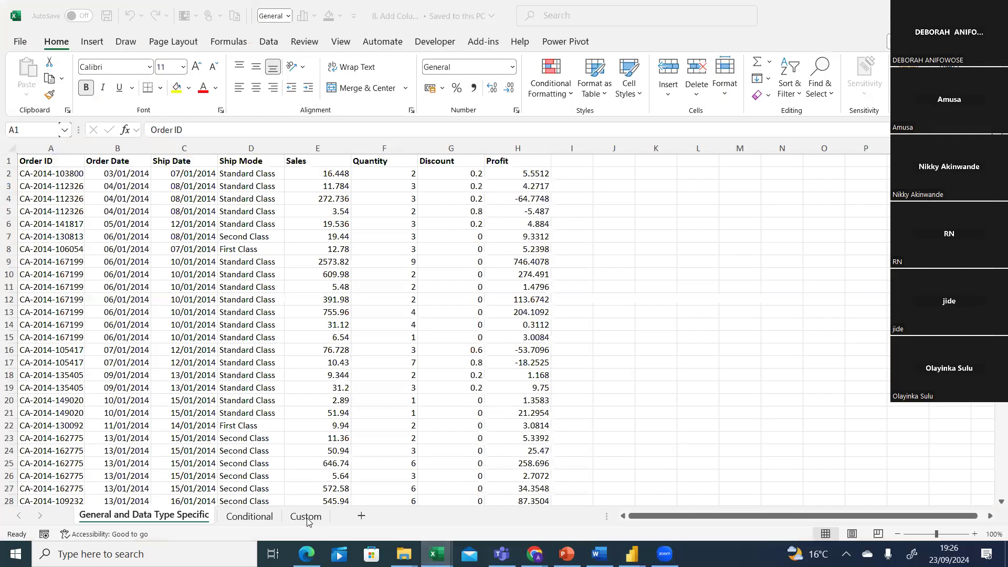
left_click(306, 517)
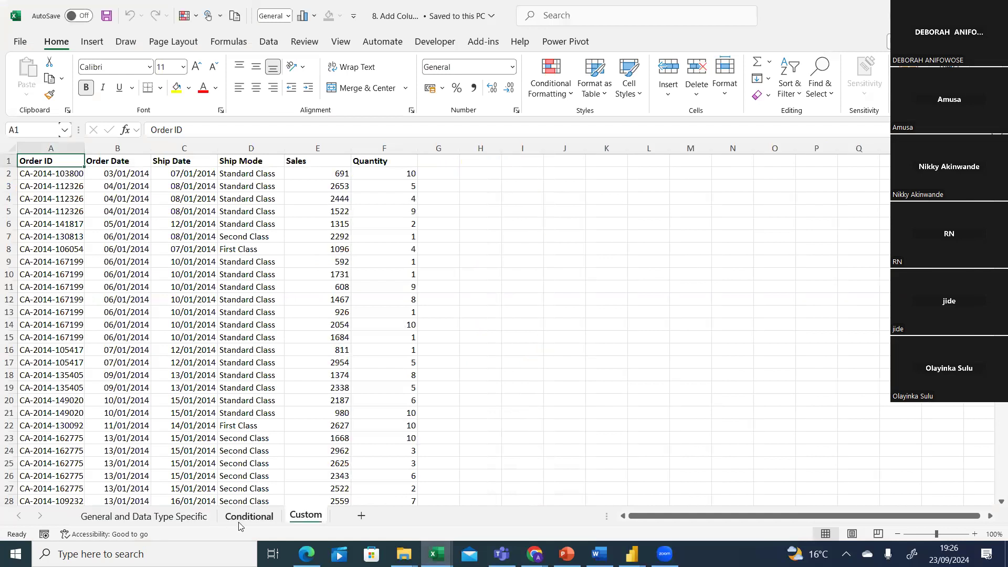
left_click(248, 516)
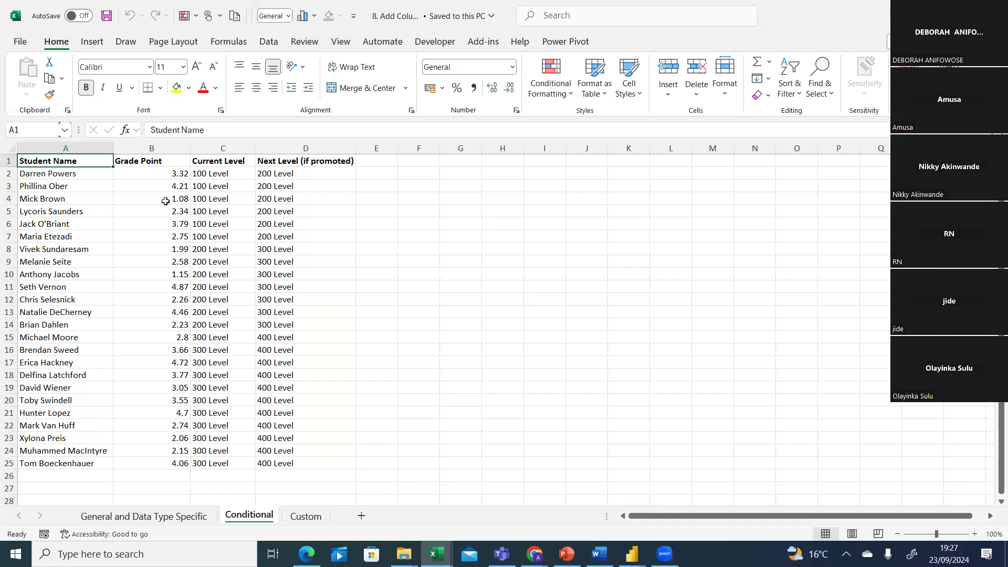
Note the first grading rule beside the student table: "less than 2" in G5 and "advised to withdraw" in I5.
left_click(465, 213)
type("less")
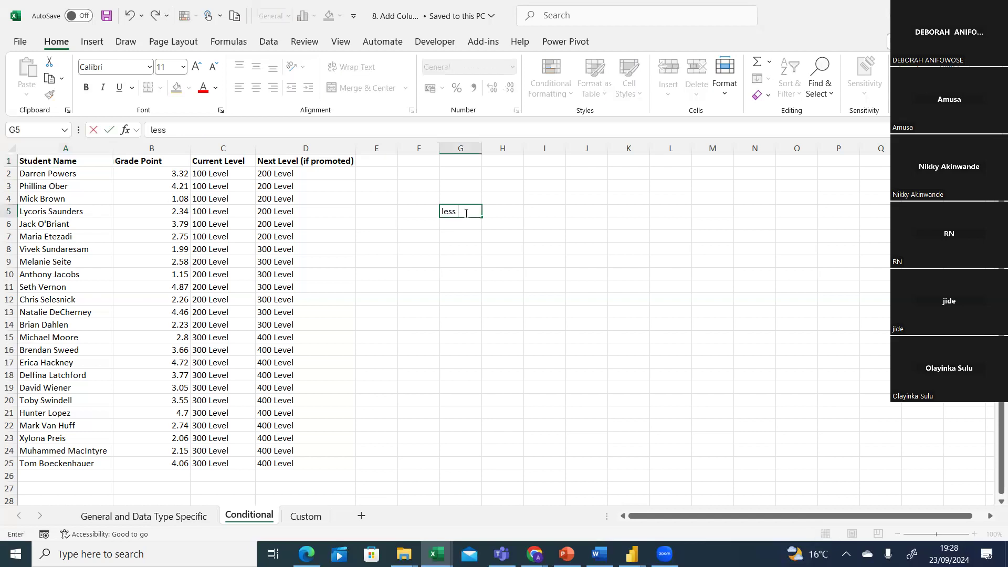
type(" than 2")
left_click(535, 212)
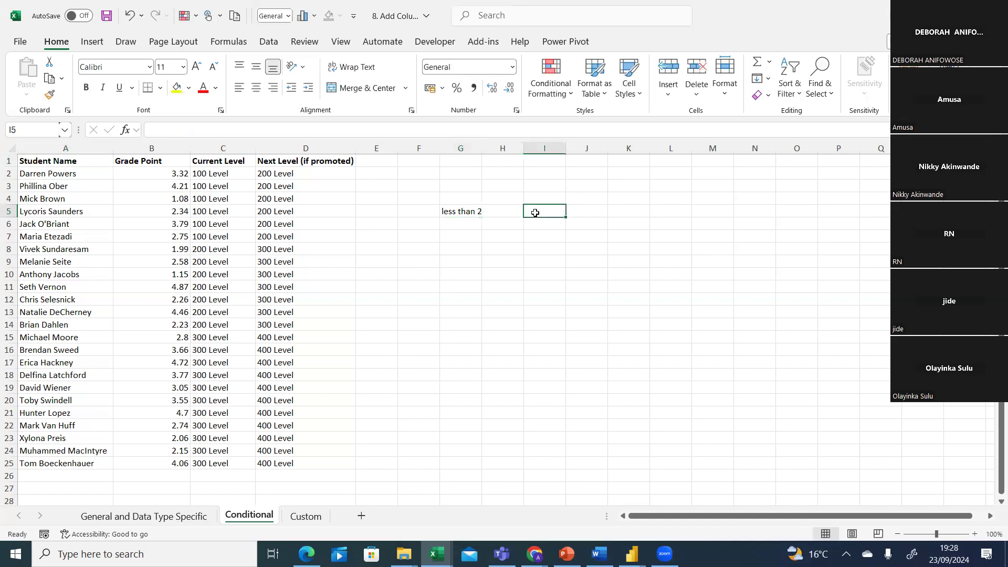
type("adv")
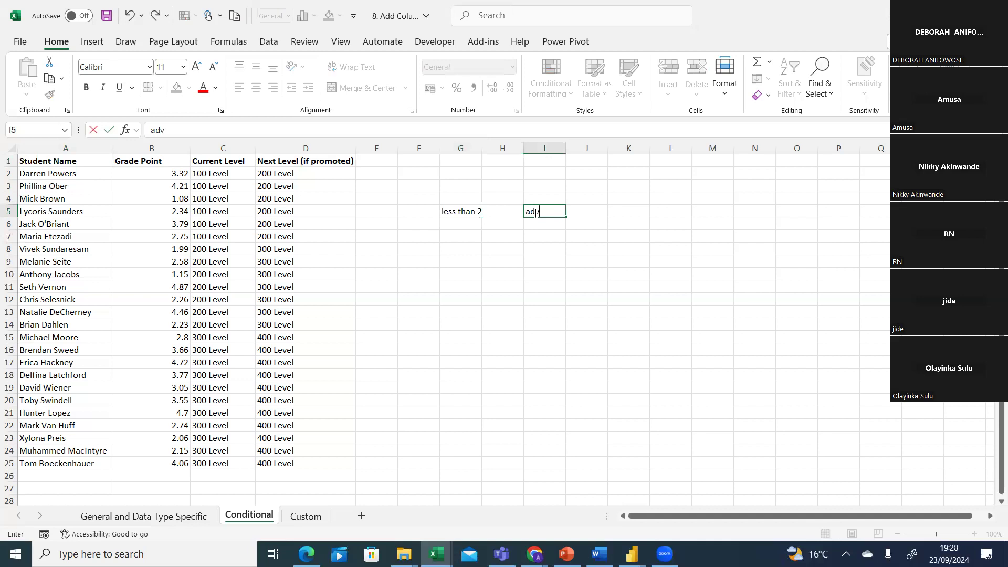
type("ised to withdr")
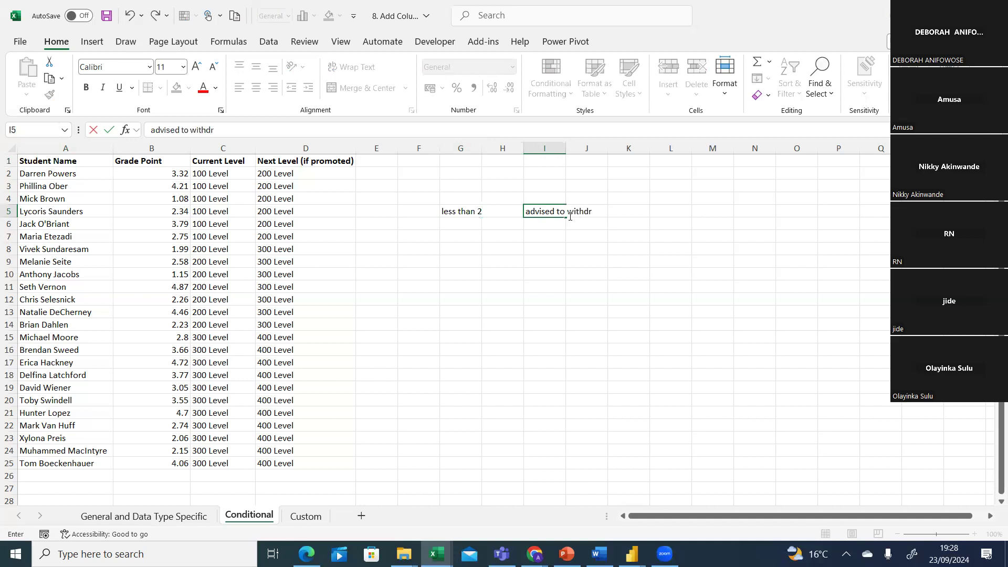
type("aw")
Enter the second grading rule, "less than 2.5" in G6 and "fail" in I6.
left_click(465, 227)
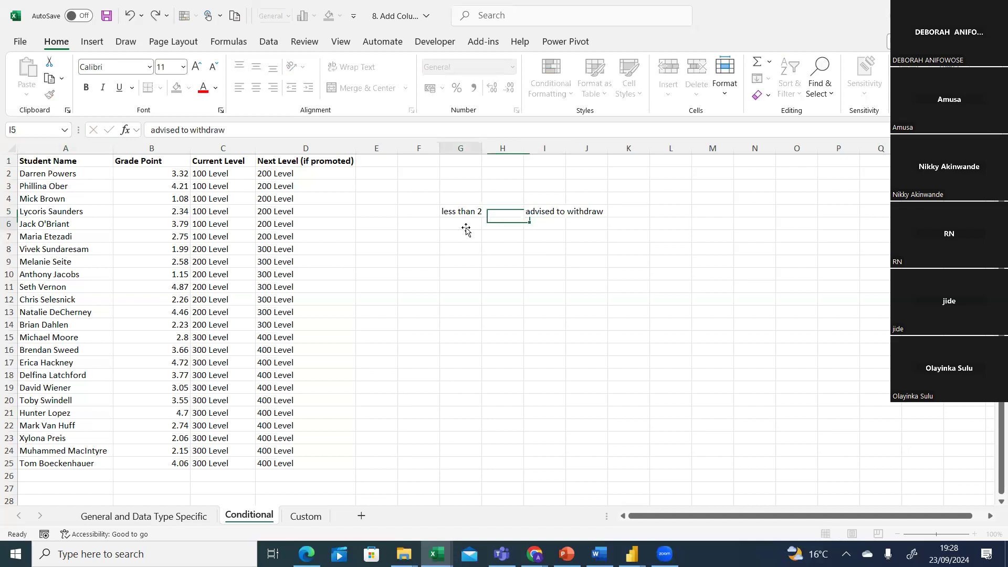
type("less than 2")
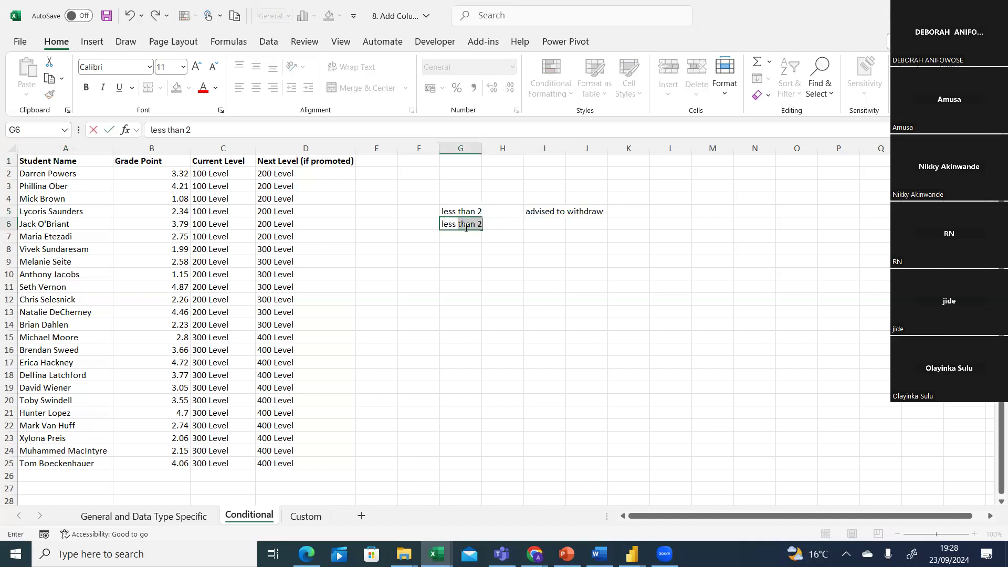
type(".5")
left_click(541, 224)
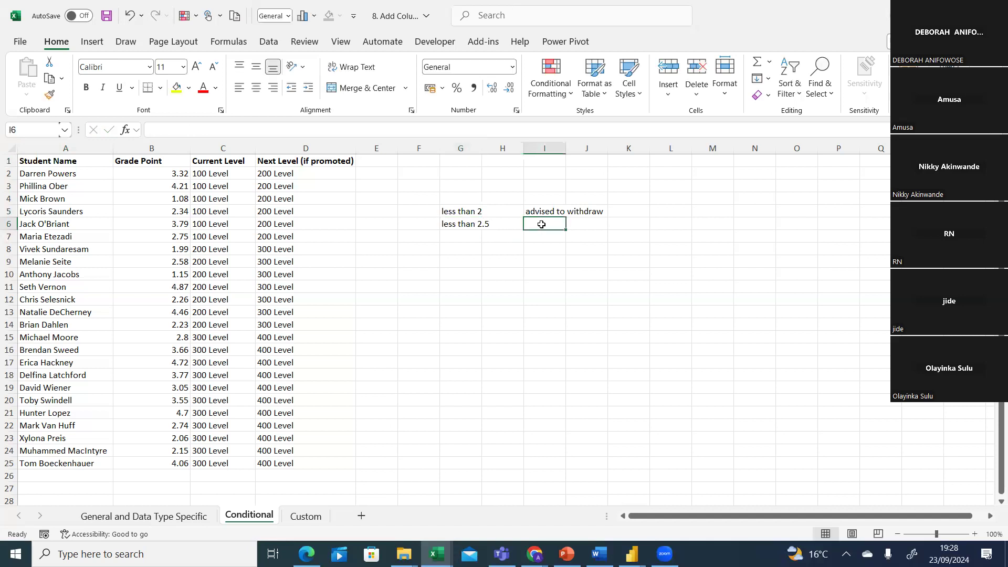
type("fail")
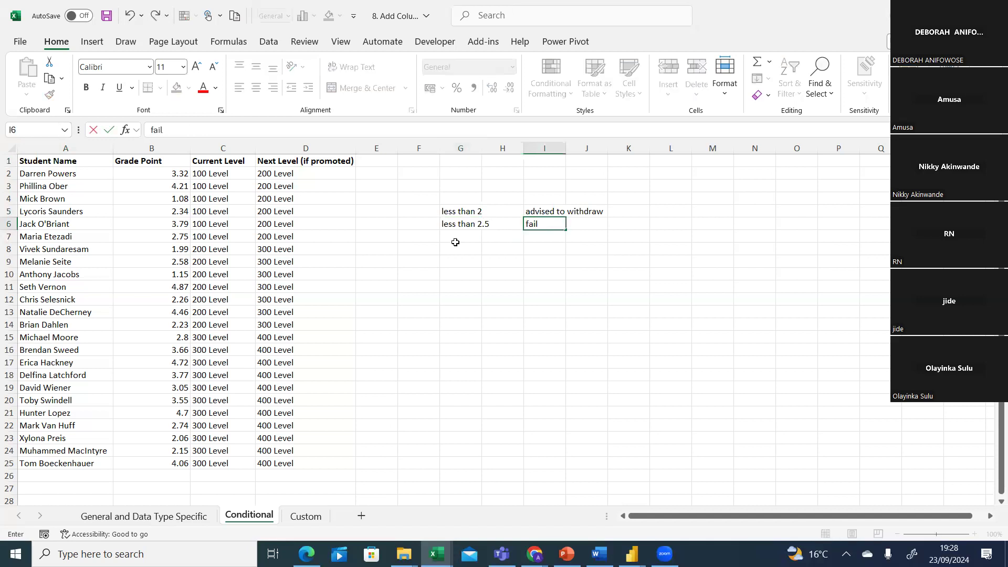
Enter the third grading rule, "more than 2.5" in G7 and "pass" in I7.
left_click(455, 239)
right_click(455, 238)
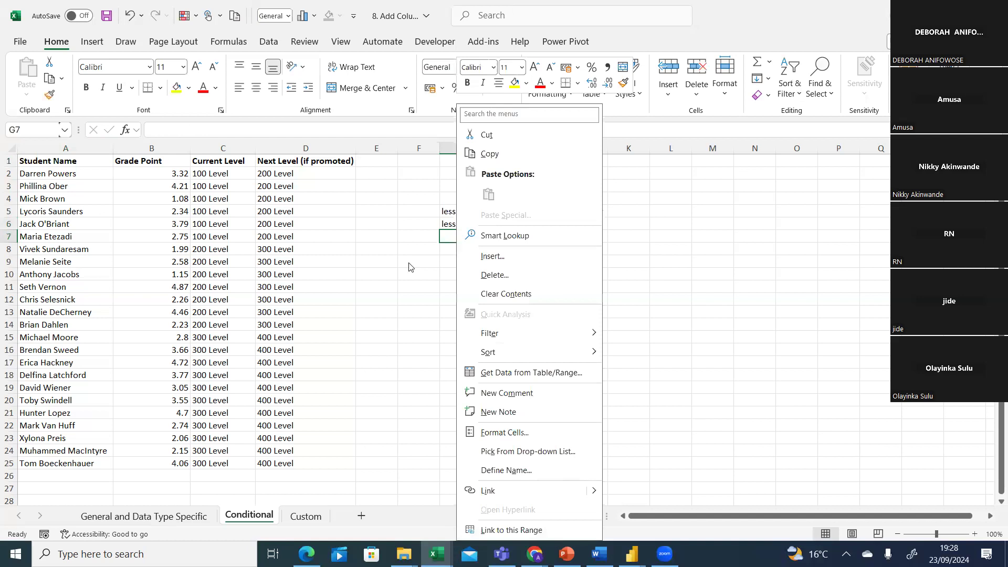
key("Escape")
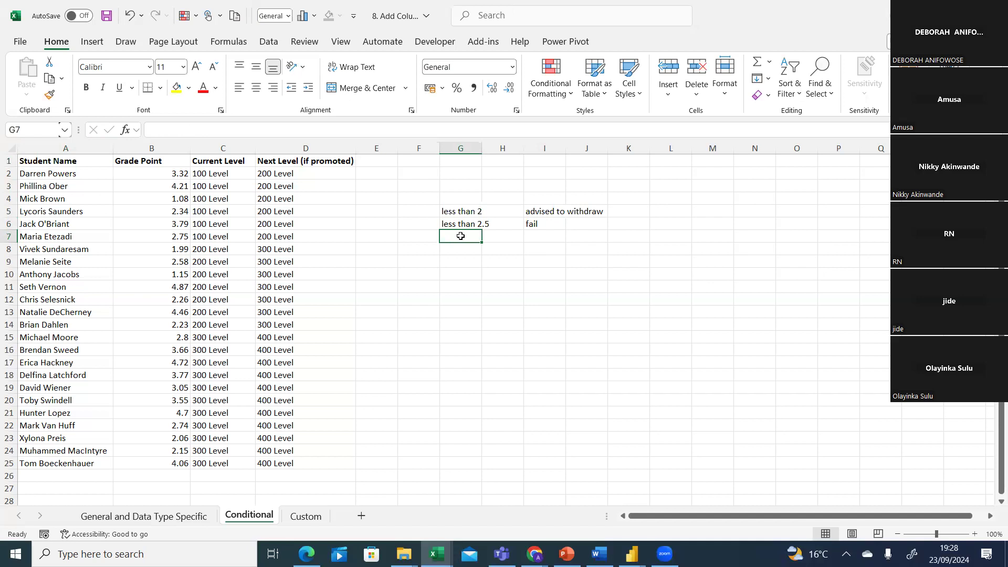
type("more")
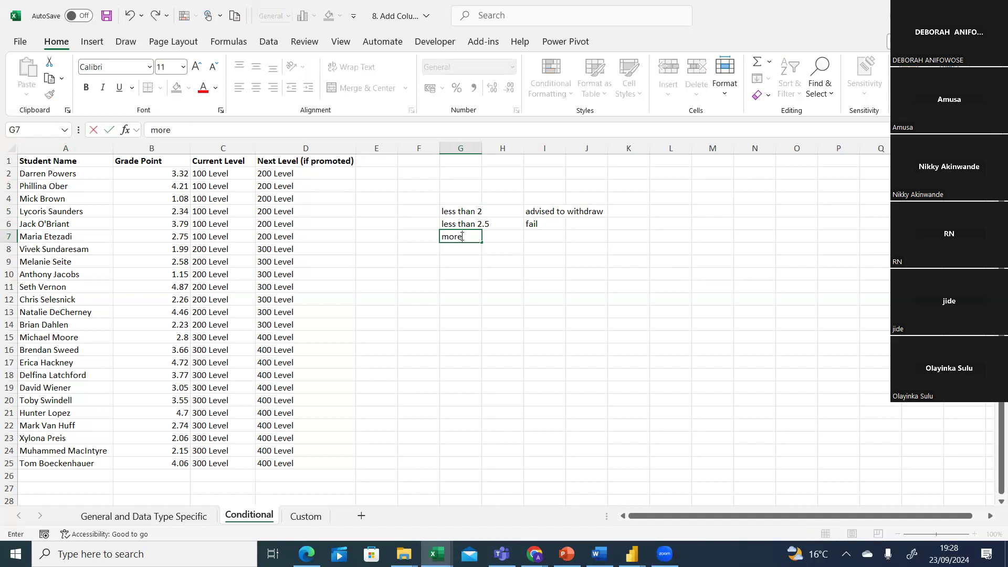
type(" than 2.5")
left_click(540, 236)
type("pass")
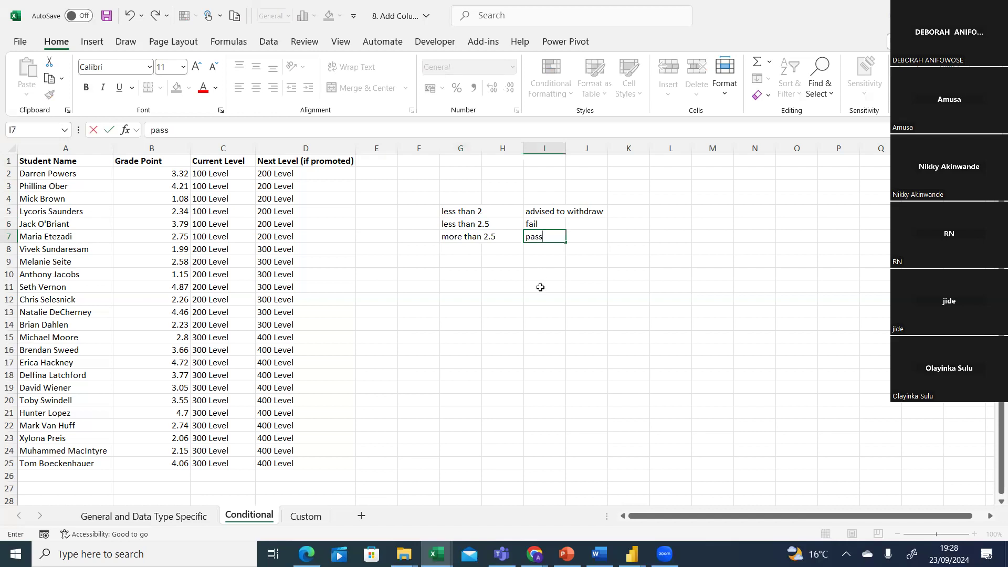
left_click(374, 159)
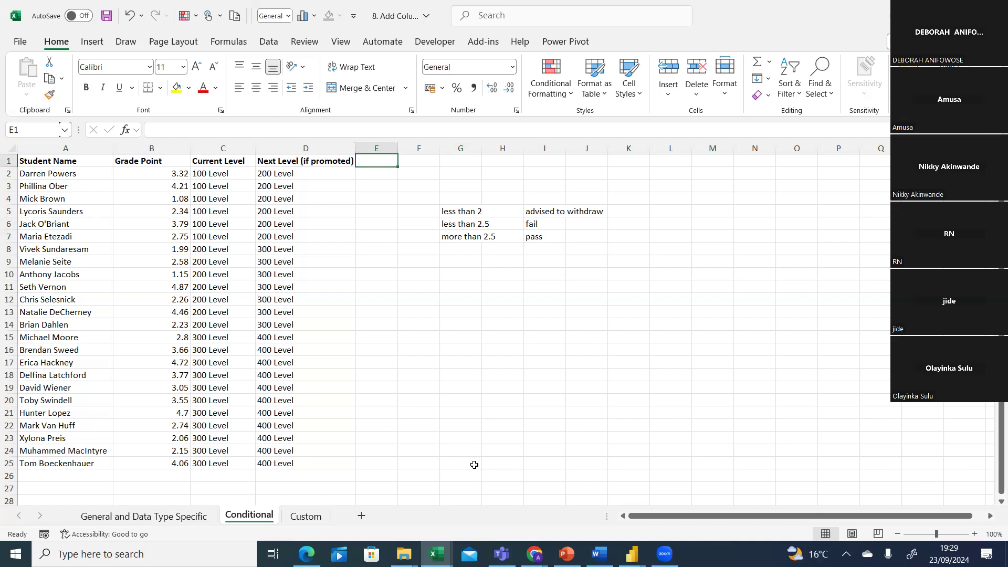
Switch to the practice PQ Power Query window and start a conditional column named "Student Status" in the Conditional query.
left_click(632, 553)
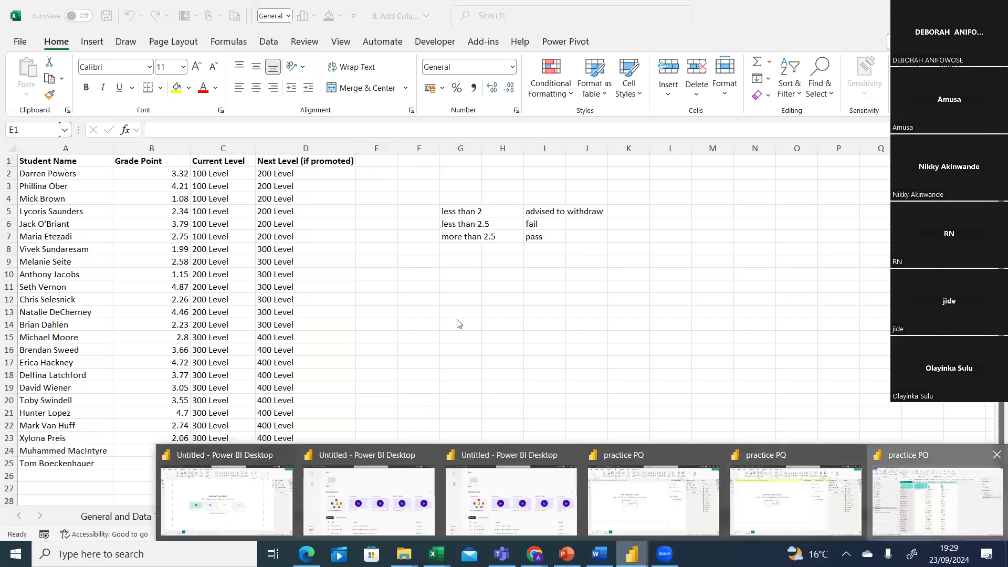
left_click(937, 500)
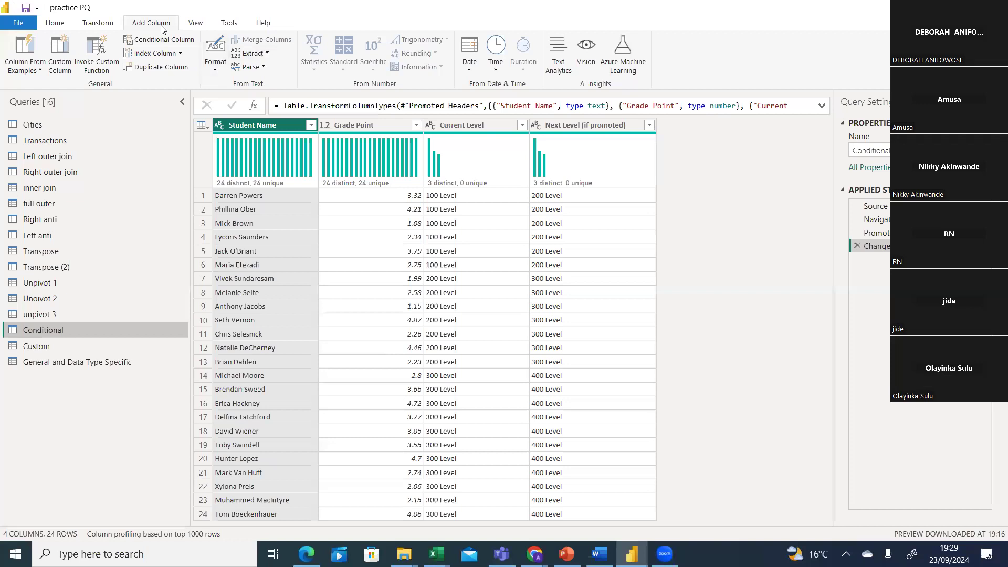
left_click(157, 42)
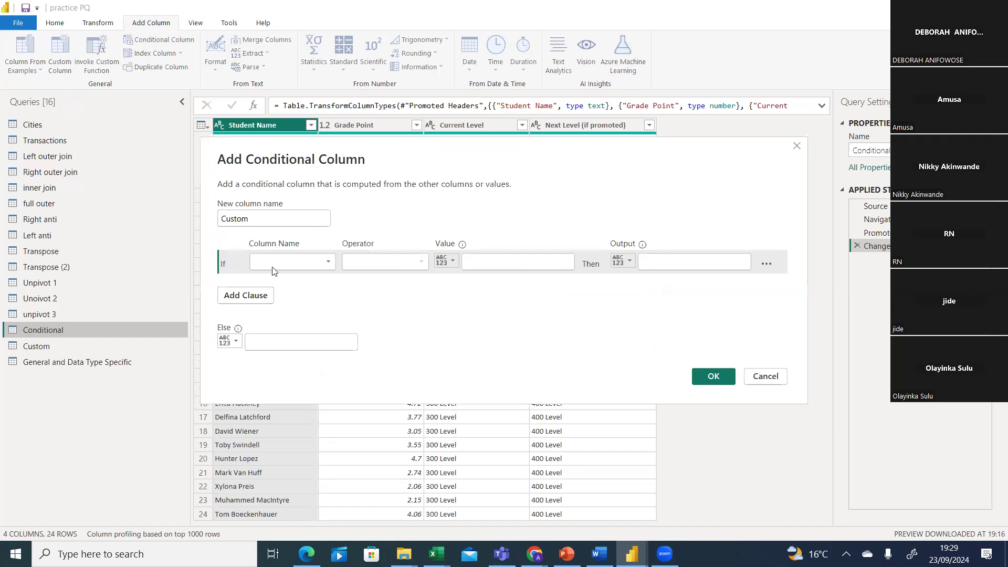
left_click(270, 215)
key("BackSpace")
key("BackSpace")
key("BackSpace")
key("BackSpace")
key("BackSpace")
key("BackSpace")
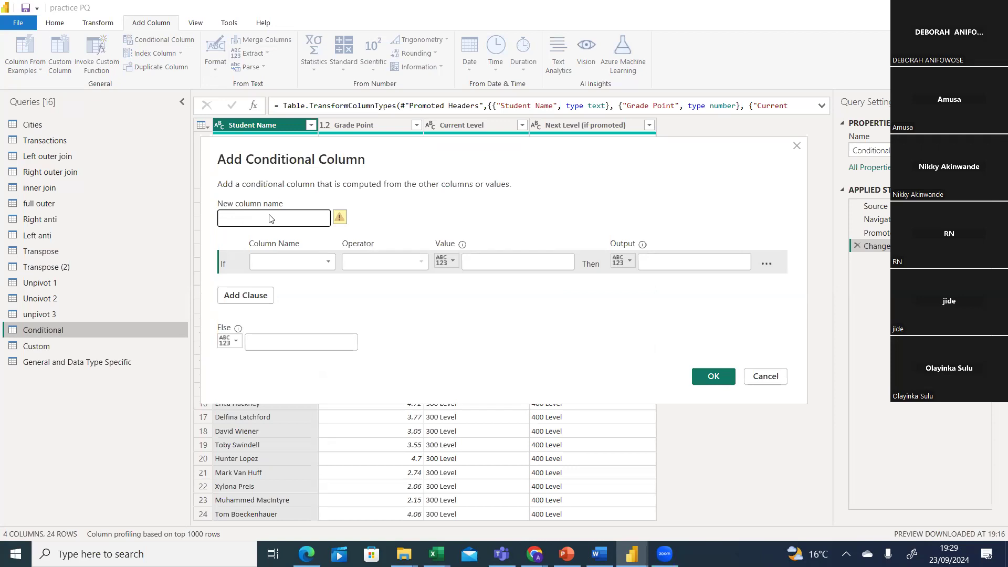
type("Student Status")
left_click(272, 268)
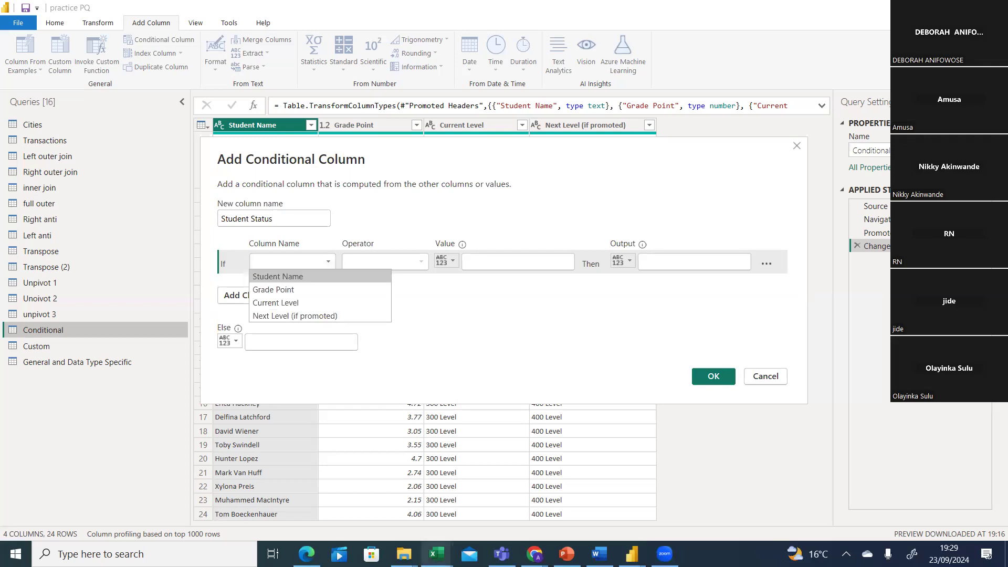
Switch to the Excel workbook, enter "if gpa" in F5 beside the grading rules, and fill it down to F7.
left_click(437, 554)
left_click(499, 518)
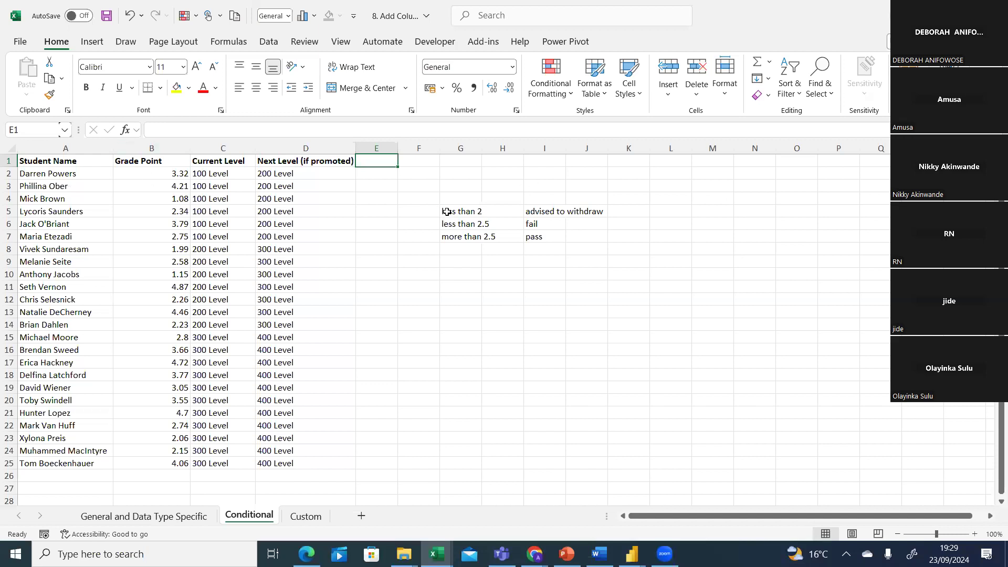
left_click(408, 211)
type("i")
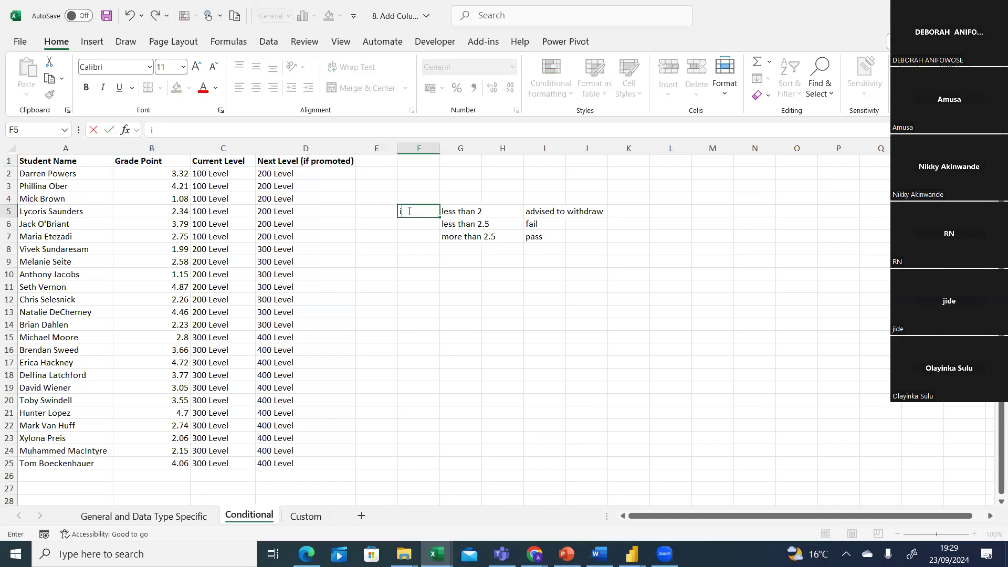
type("f gpa")
left_click(412, 224)
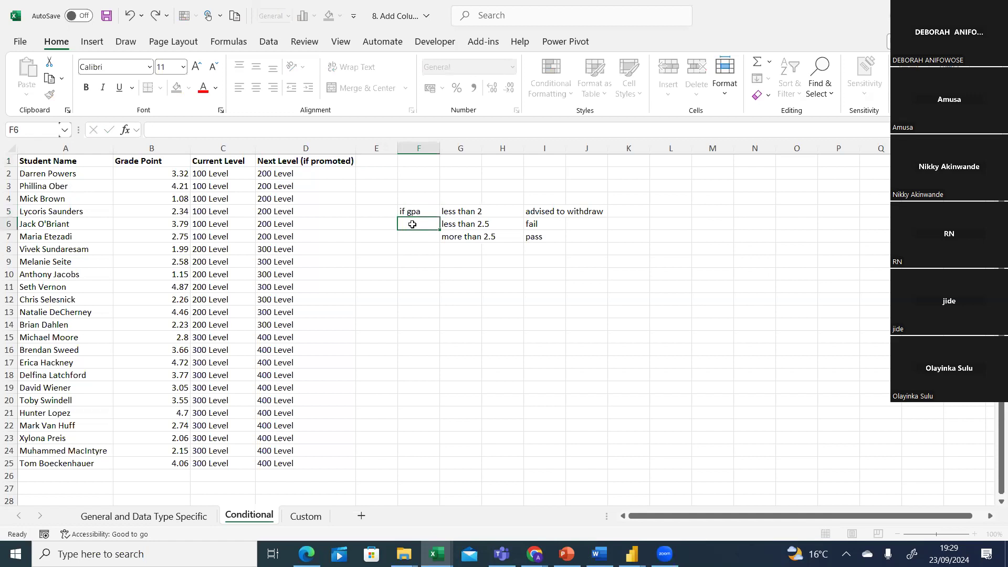
left_click(433, 213)
left_click_drag(440, 217, 439, 240)
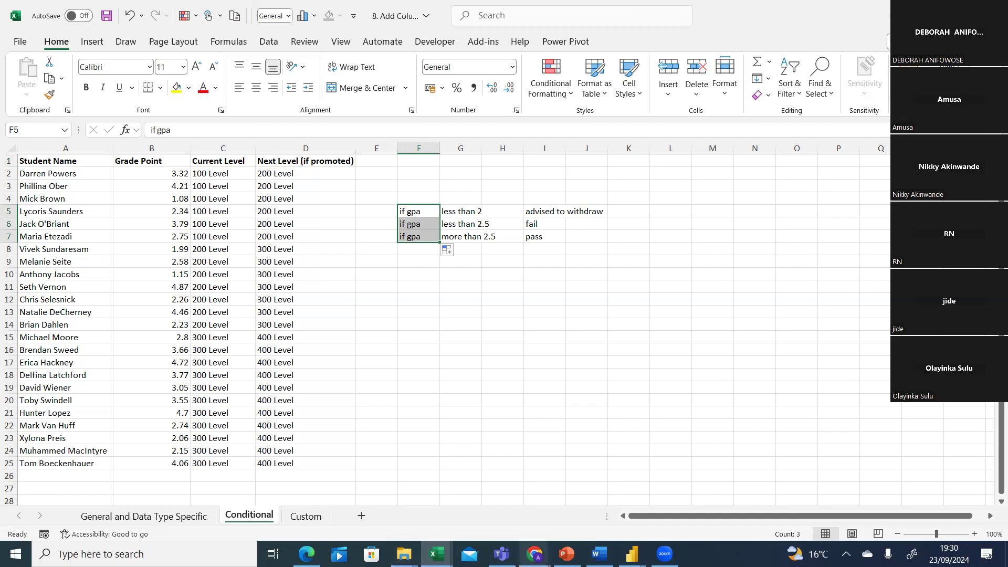
Return to Power Query and set the first condition to Grade Point is less than 2.
left_click(632, 554)
left_click(907, 505)
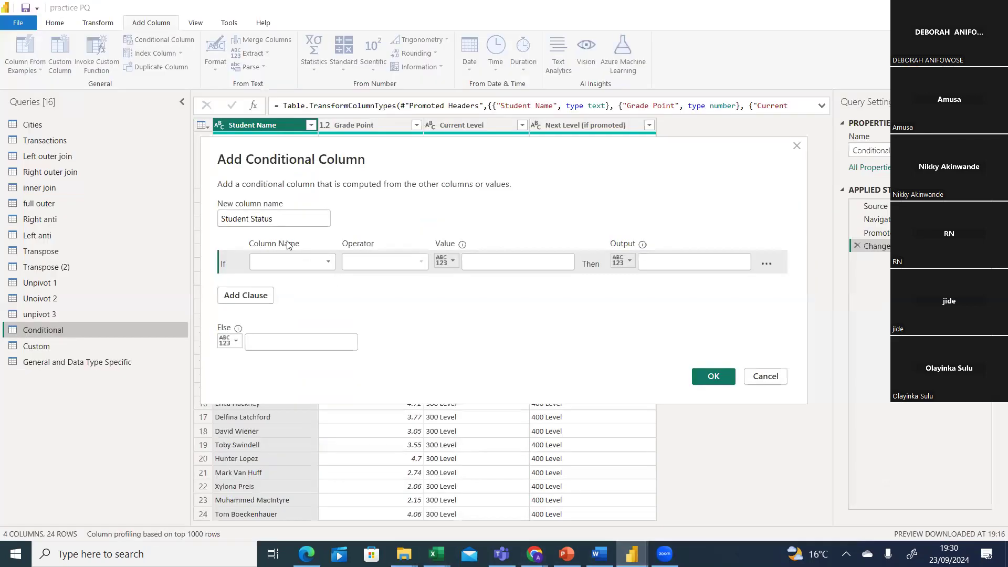
left_click(309, 263)
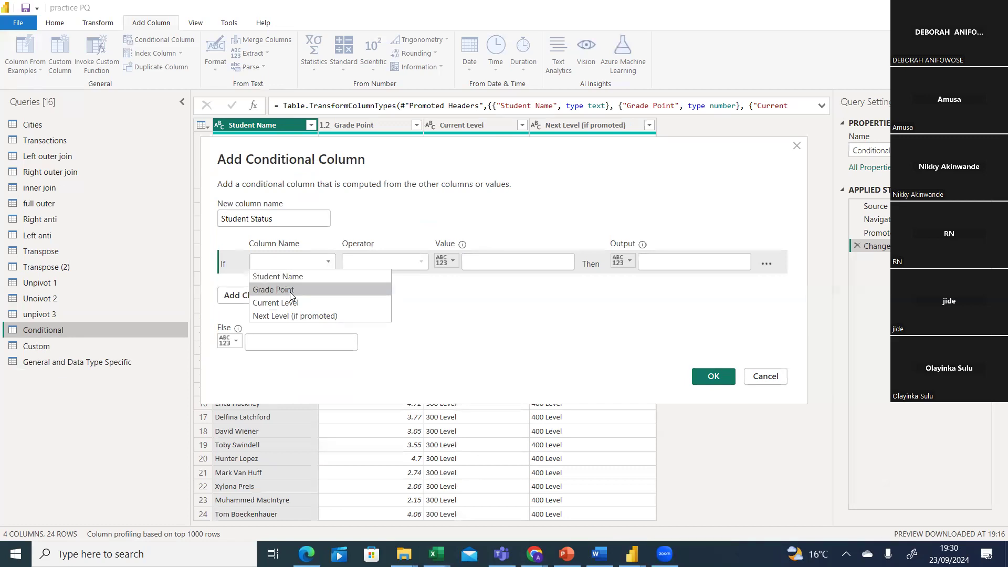
left_click(289, 292)
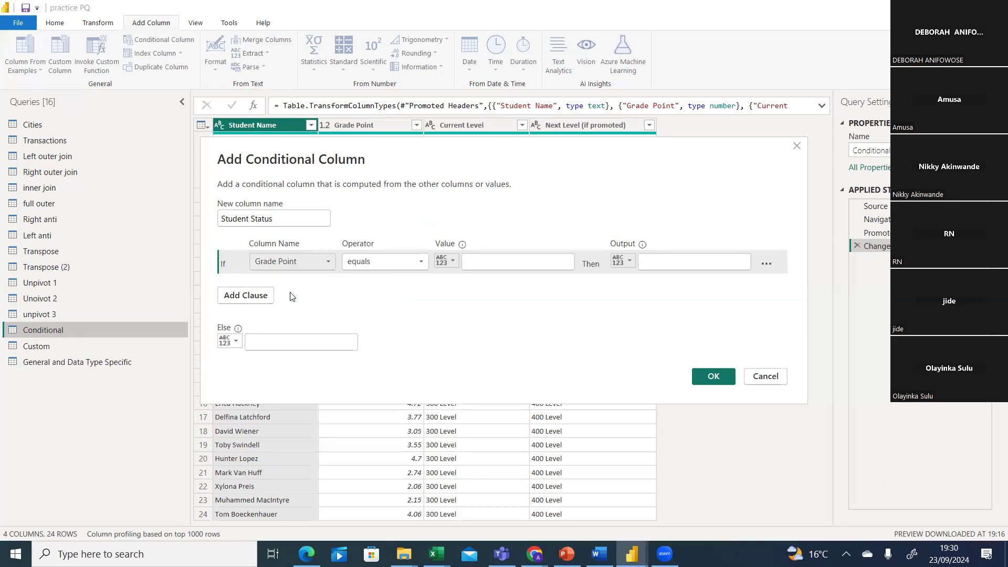
left_click(423, 263)
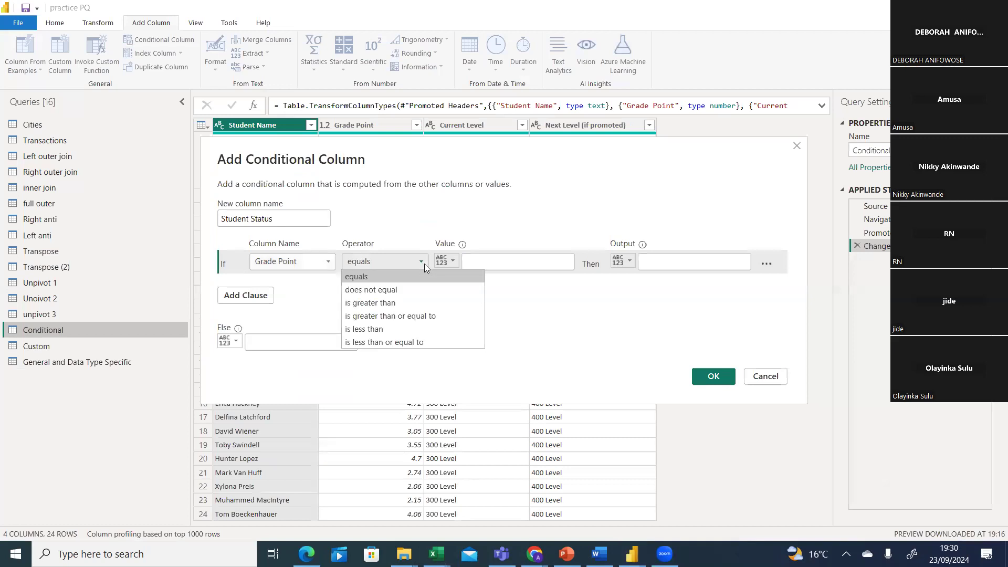
left_click(392, 330)
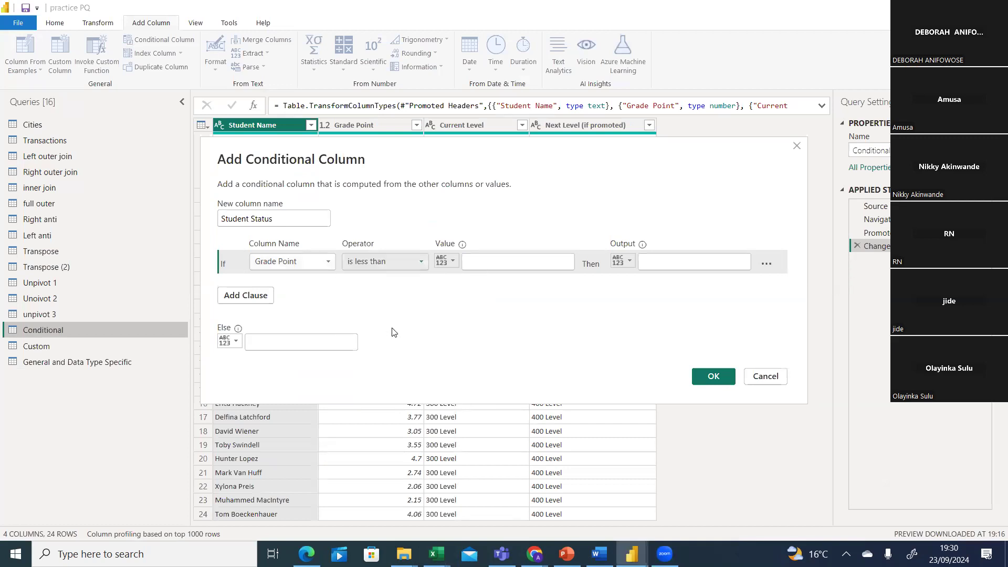
left_click(487, 259)
type("2")
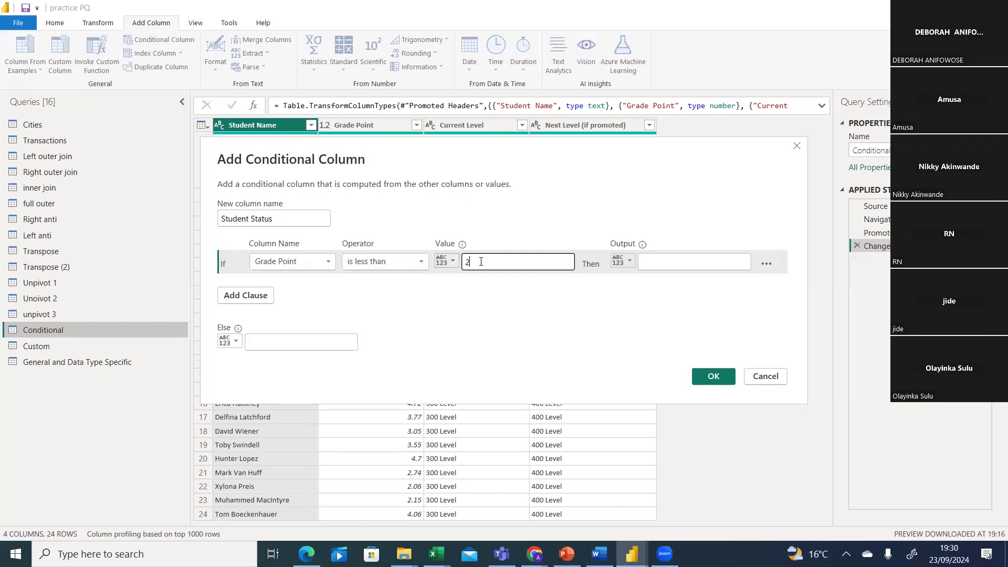
Try choosing the enter-a-value option for the first condition's comparison and re-entering 2.
left_click(454, 262)
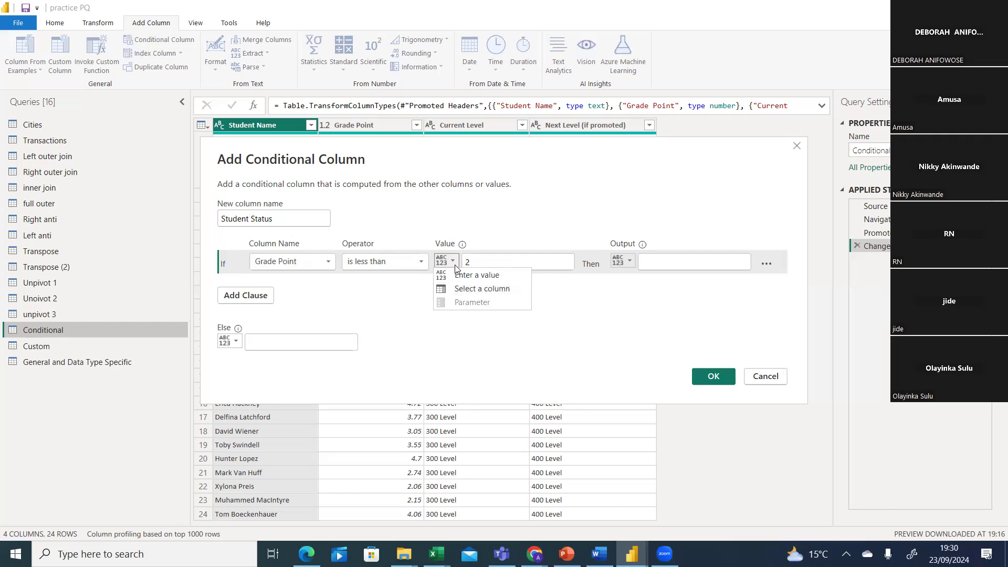
left_click(463, 276)
left_click(478, 261)
left_click(452, 261)
left_click(455, 275)
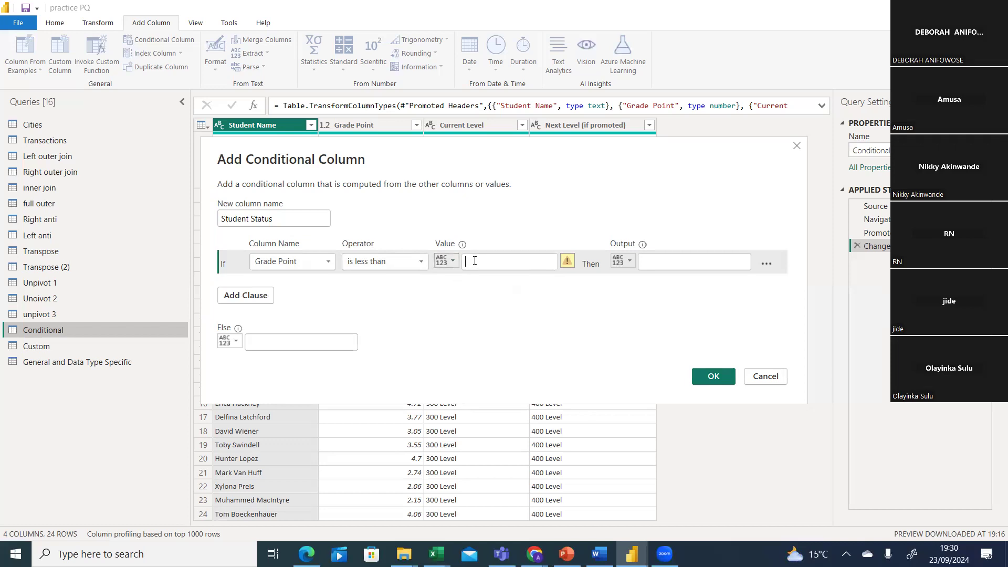
left_click(474, 261)
type("2")
key("BackSpace")
left_click(456, 265)
left_click(458, 276)
left_click(475, 264)
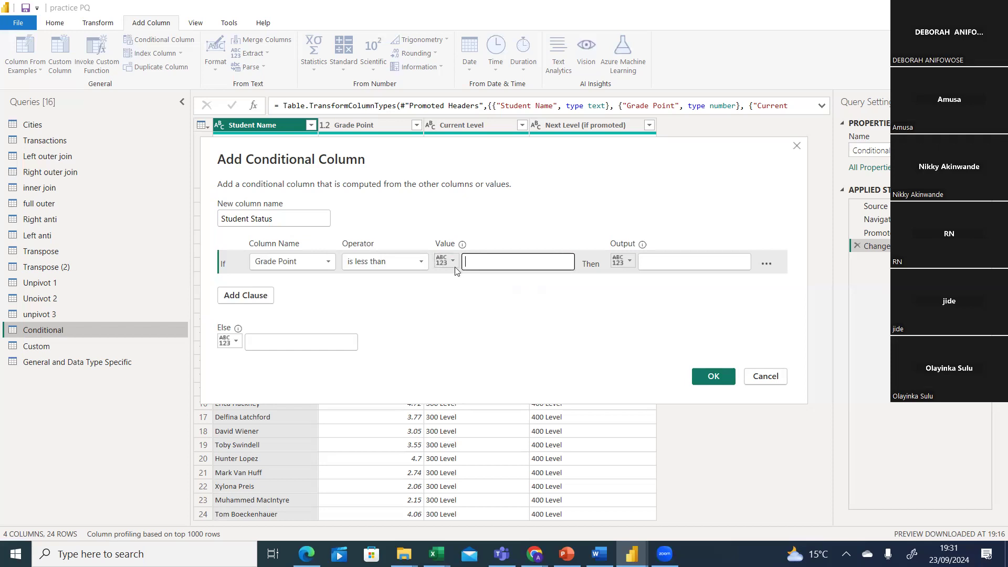
Switch the first condition's comparison from an entered value to a column selection, and view the columns offered.
left_click(454, 264)
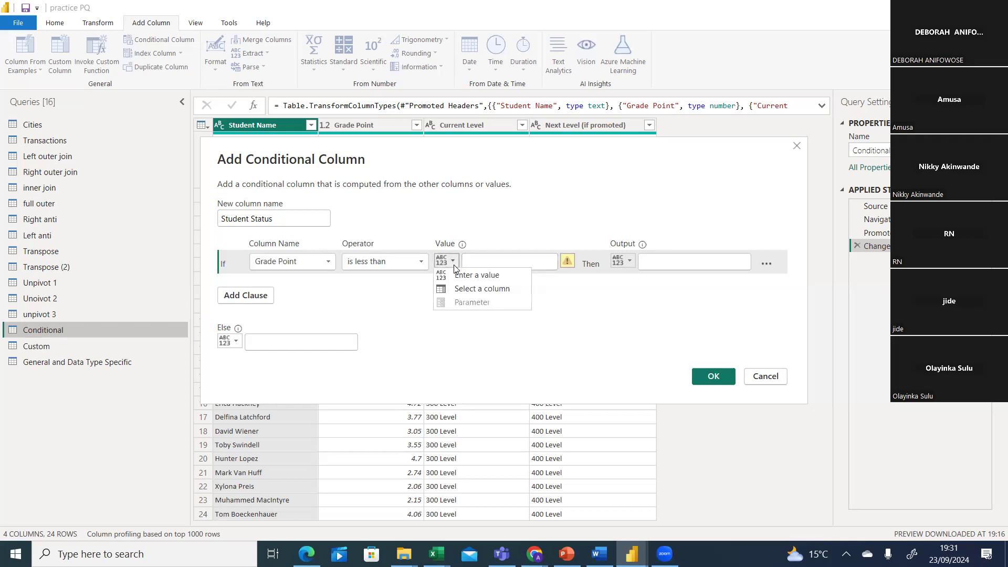
left_click(458, 289)
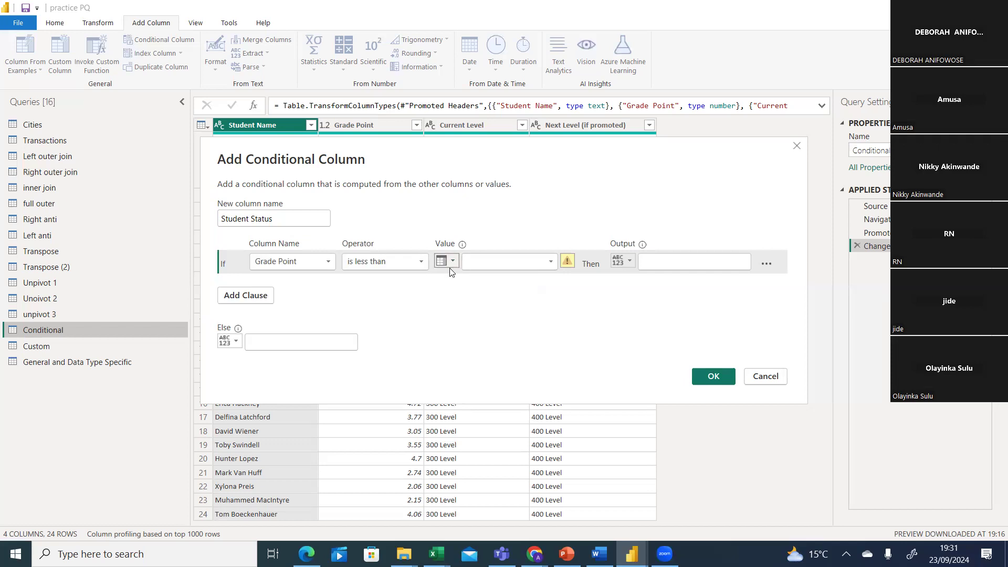
left_click(451, 267)
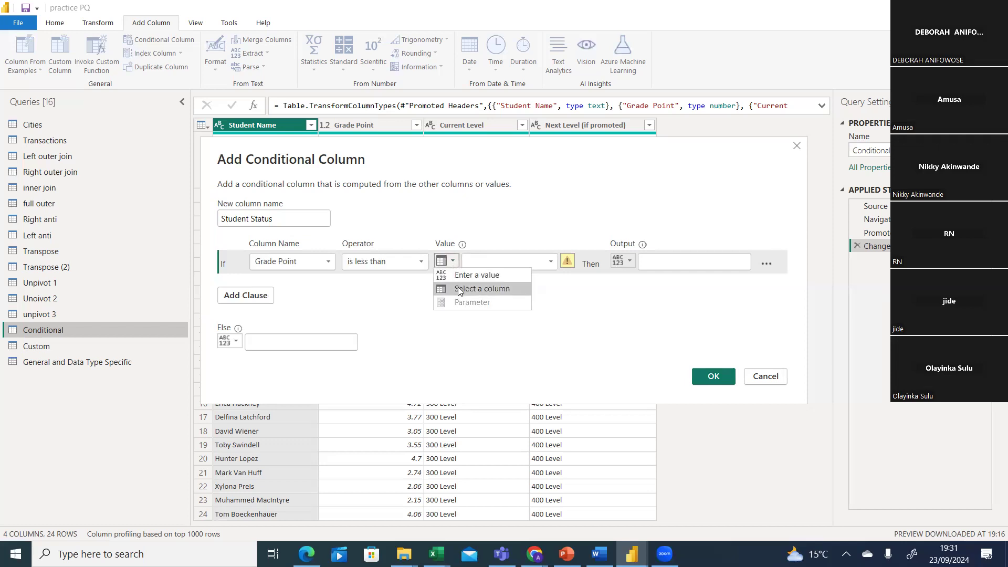
left_click(458, 288)
left_click(552, 262)
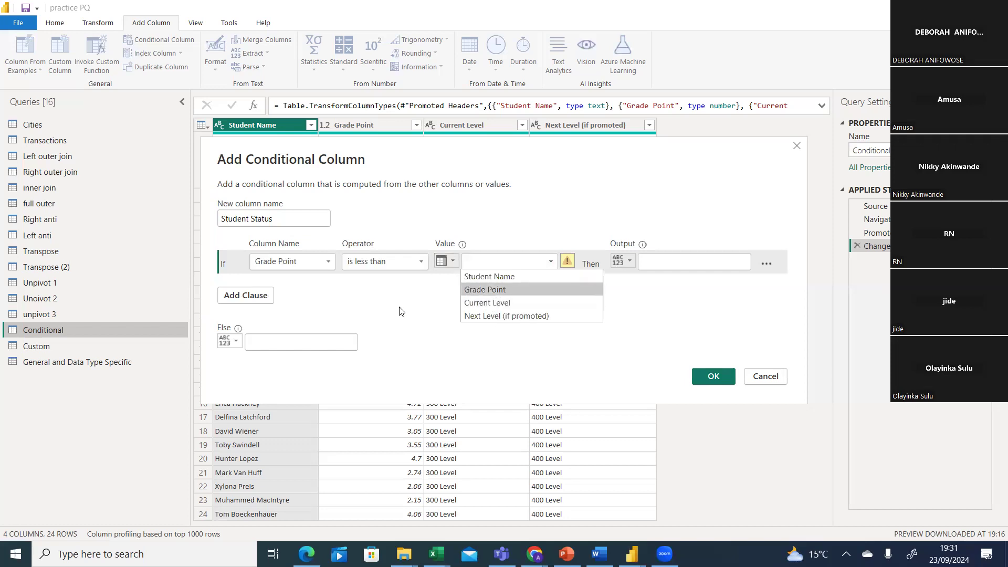
Switch to Excel to check the grading rules, and return to the conditional column settings in Power Query.
left_click(436, 554)
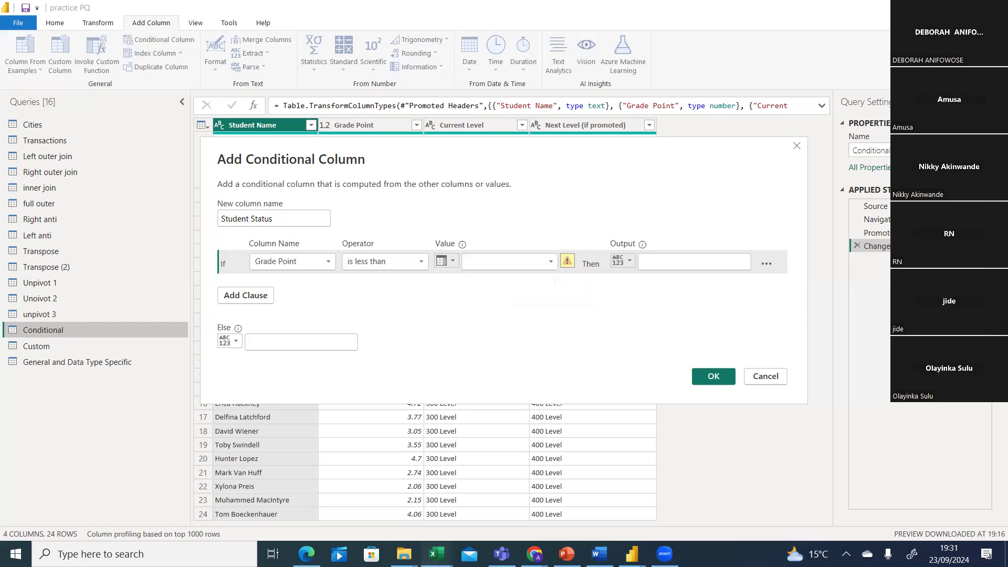
left_click(525, 522)
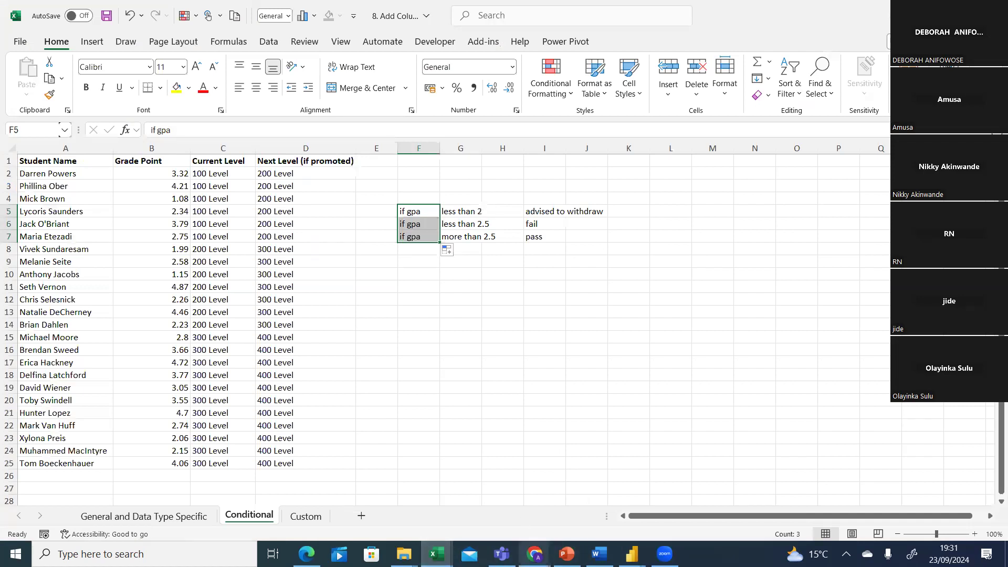
mouse_move(632, 553)
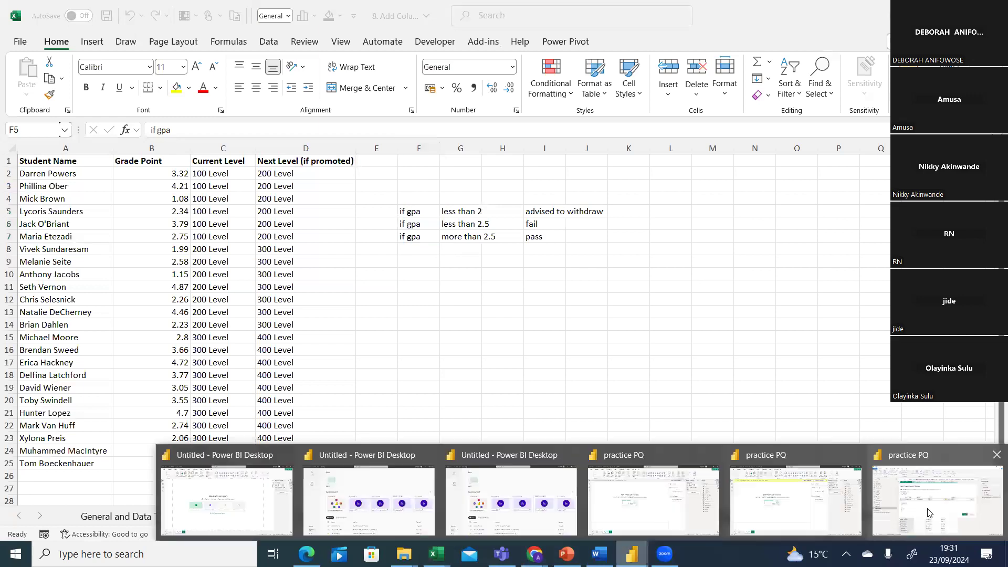
left_click(927, 508)
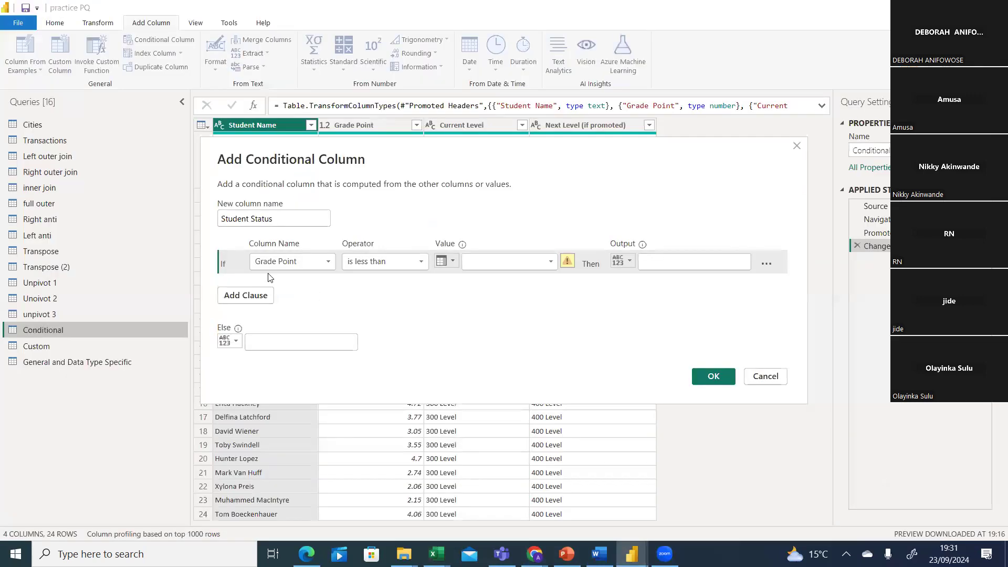
Set the first condition's comparison back to an entered value of 2.
left_click(497, 263)
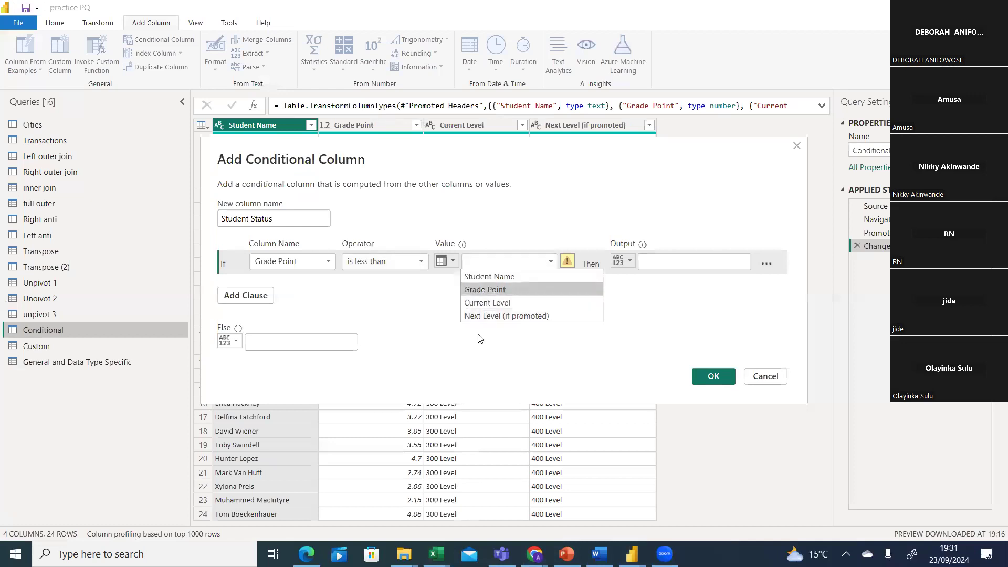
left_click(450, 261)
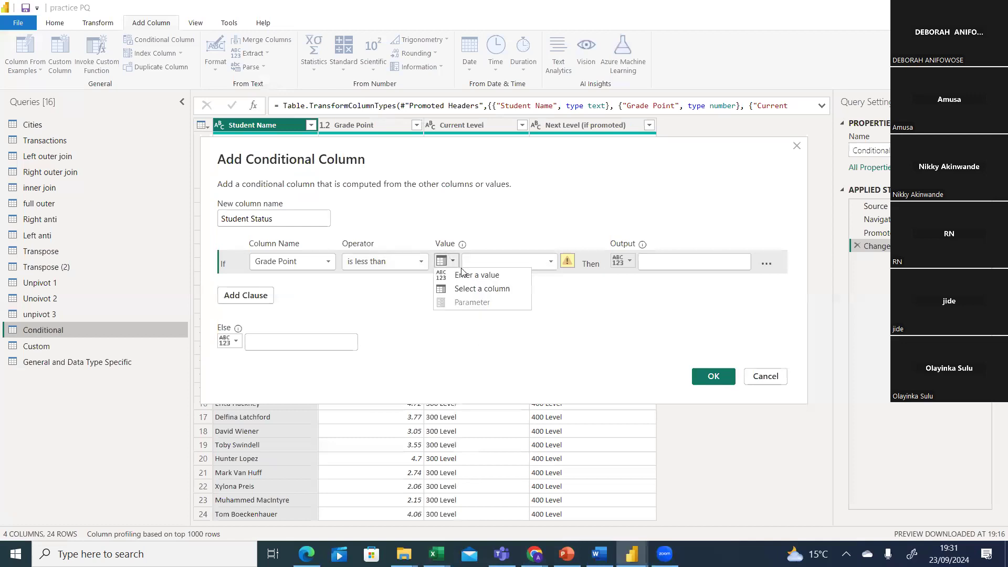
left_click(465, 274)
type("2")
Set the first condition's output to the entered value "Advised to withdraw".
left_click(629, 262)
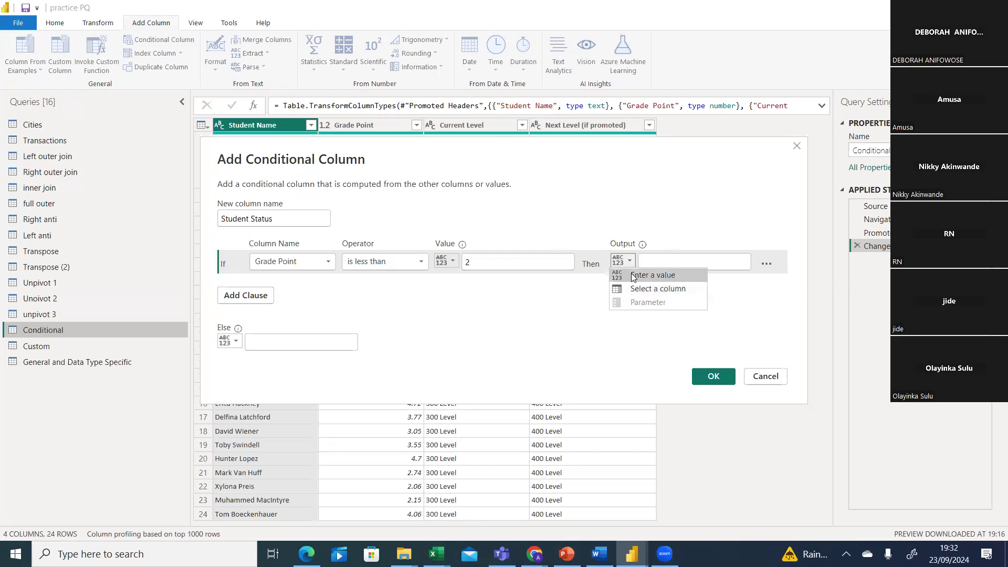
left_click(658, 257)
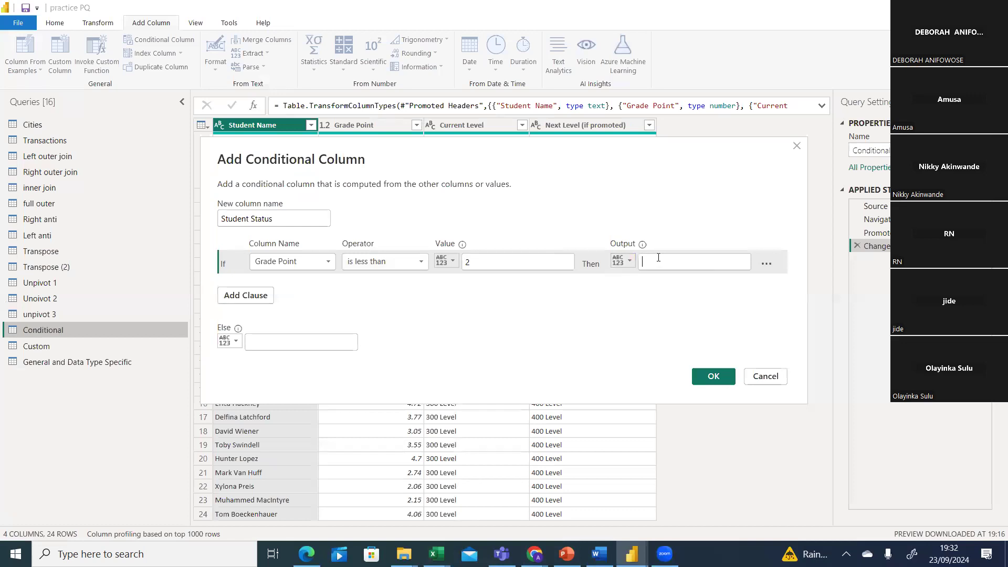
type("A")
type("dvade")
key("BackSpace")
key("BackSpace")
key("BackSpace")
type("i")
key("BackSpace")
type("ised to withdraw")
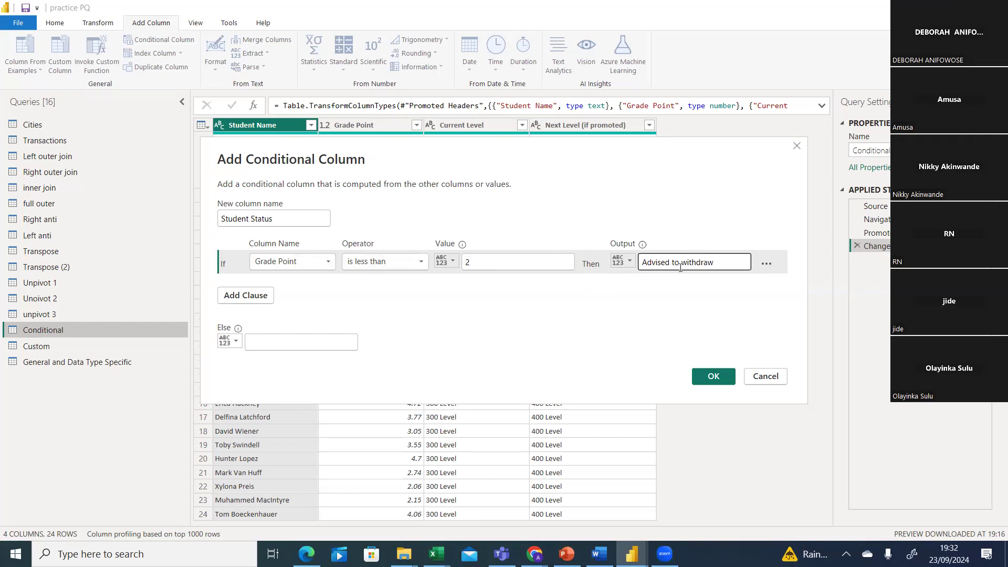
Add an else-if clause that tests whether Grade Point is less than 2.5.
left_click(253, 292)
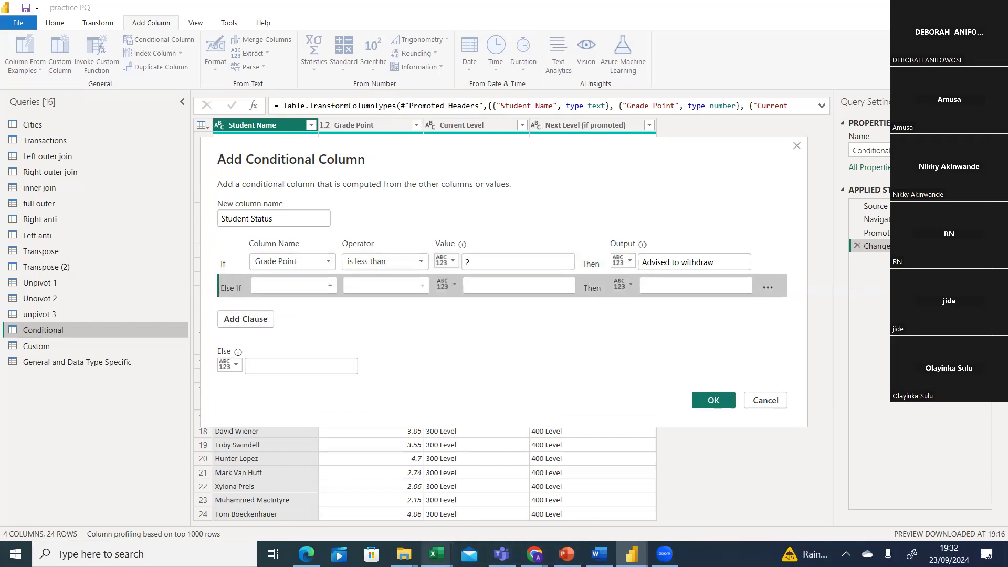
left_click(319, 286)
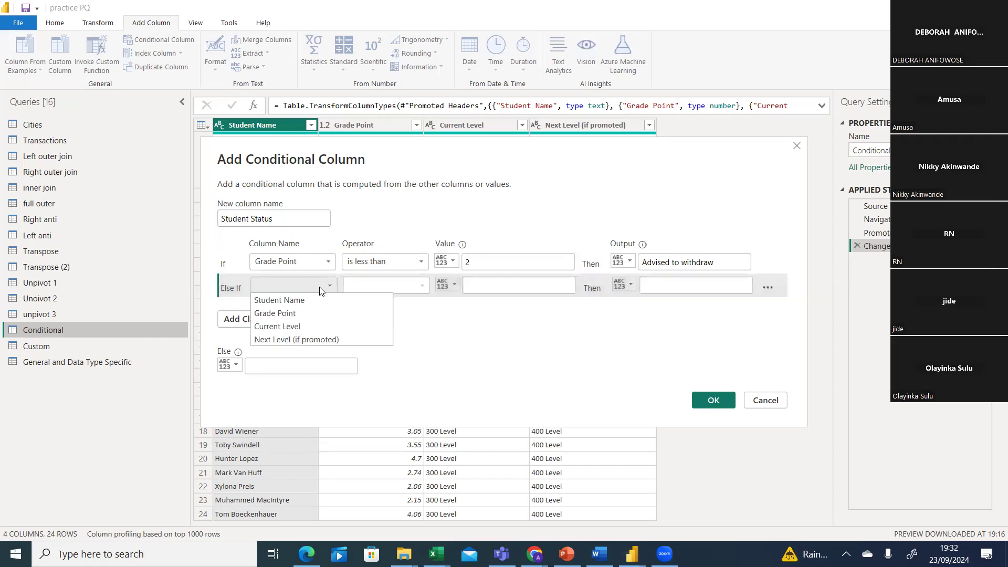
left_click(284, 313)
left_click(401, 287)
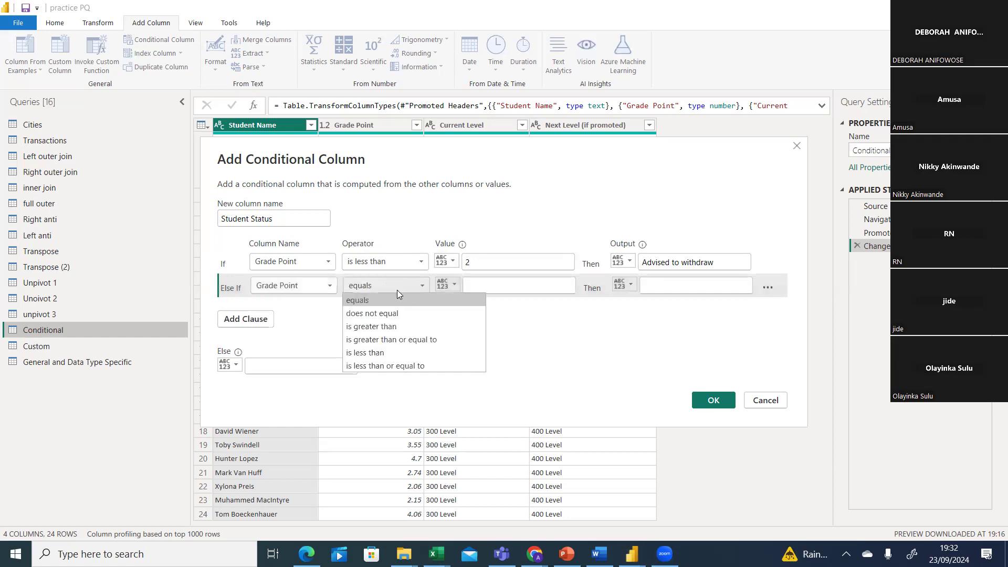
left_click(378, 356)
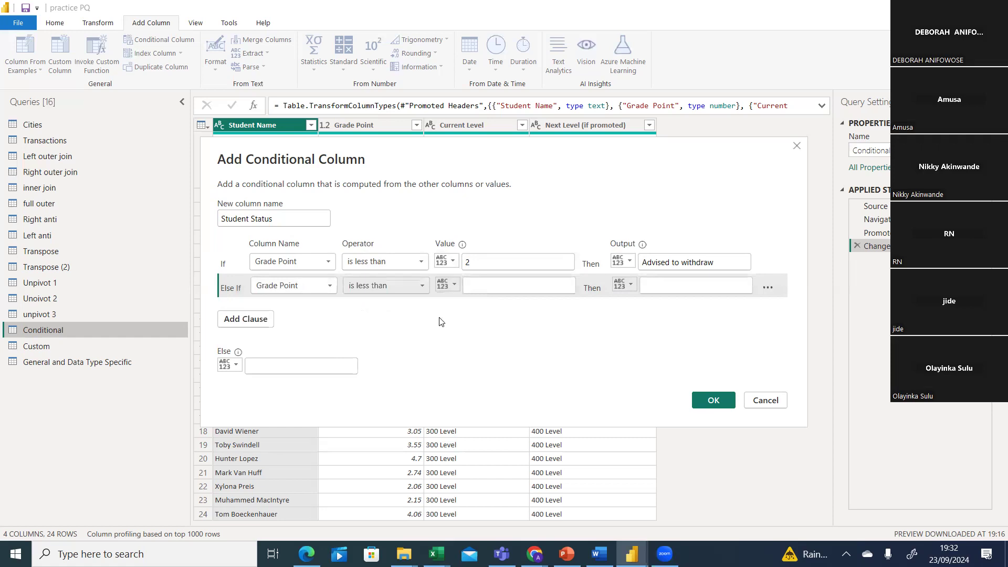
left_click(507, 282)
type("2.5")
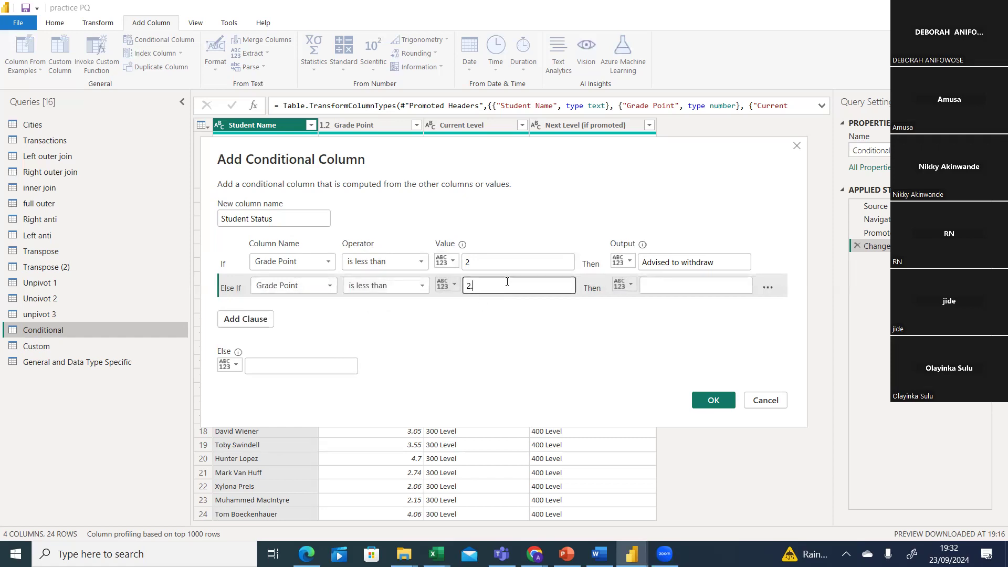
Set the else-if clause's output to "Fail".
left_click(654, 282)
type("Fai")
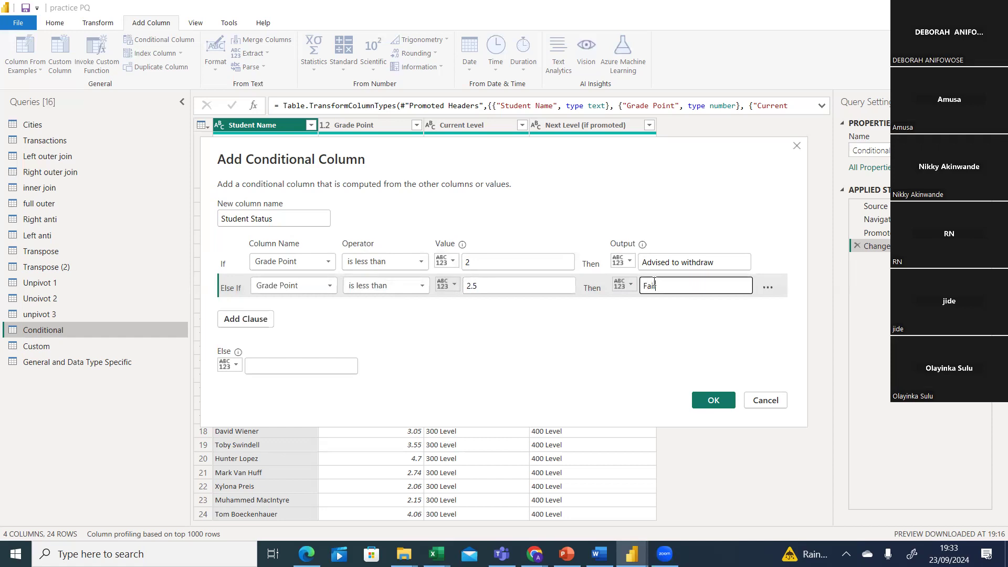
type("l")
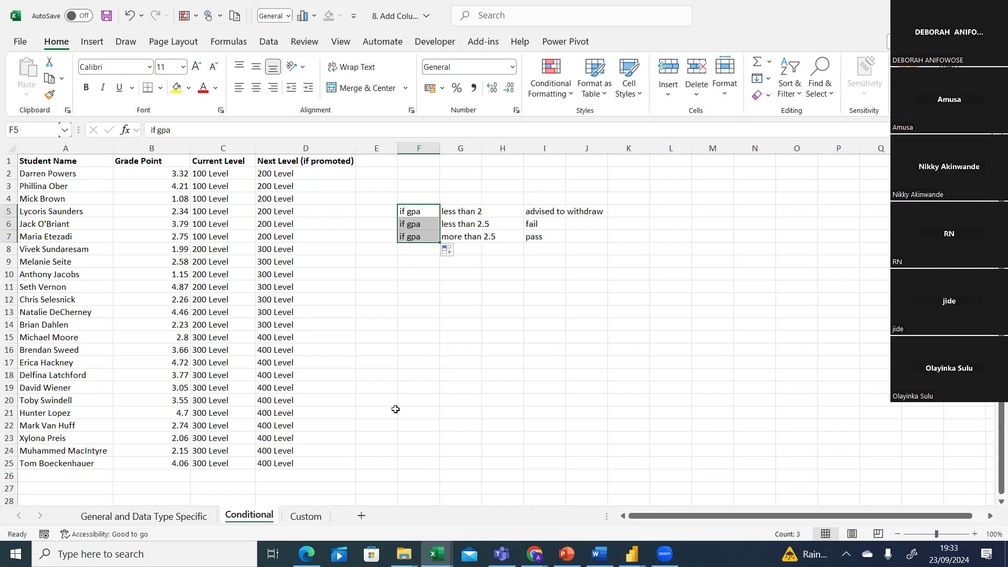
Switch from Excel back to the conditional column settings in Power Query, and set the Else output to the entered value "Pass".
left_click(631, 554)
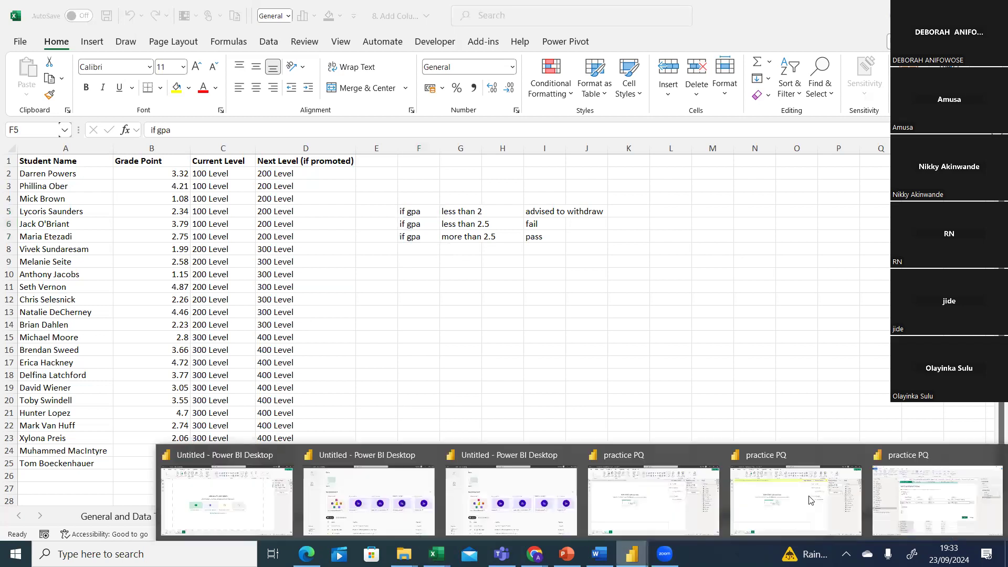
left_click(910, 508)
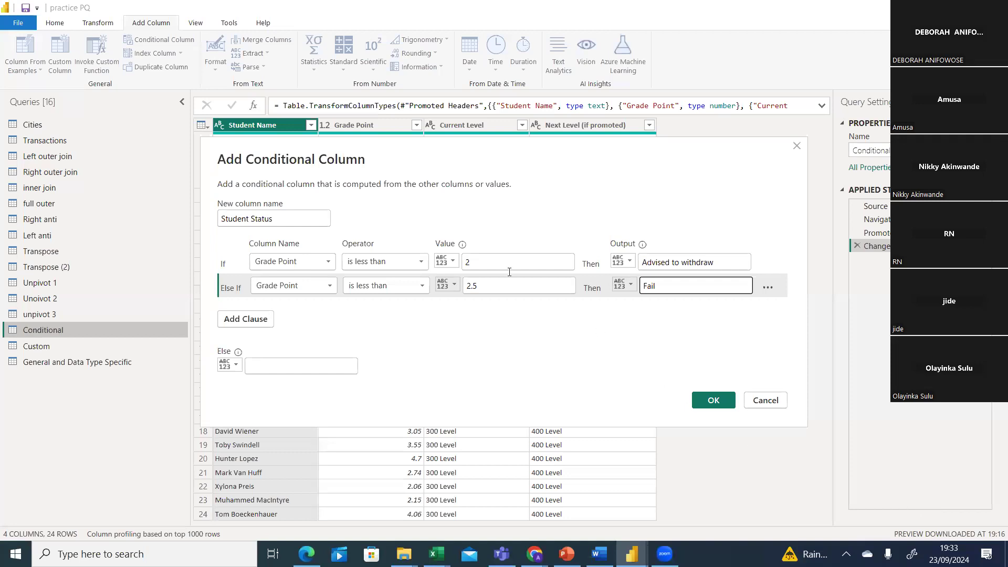
left_click(324, 361)
type("Pil")
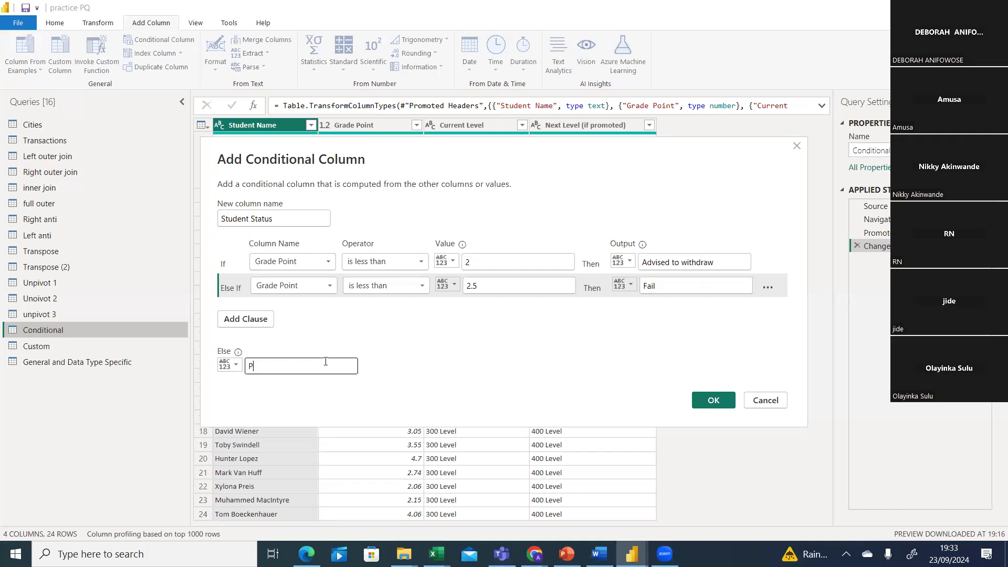
key("BackSpace")
key("BackSpace")
type("ass")
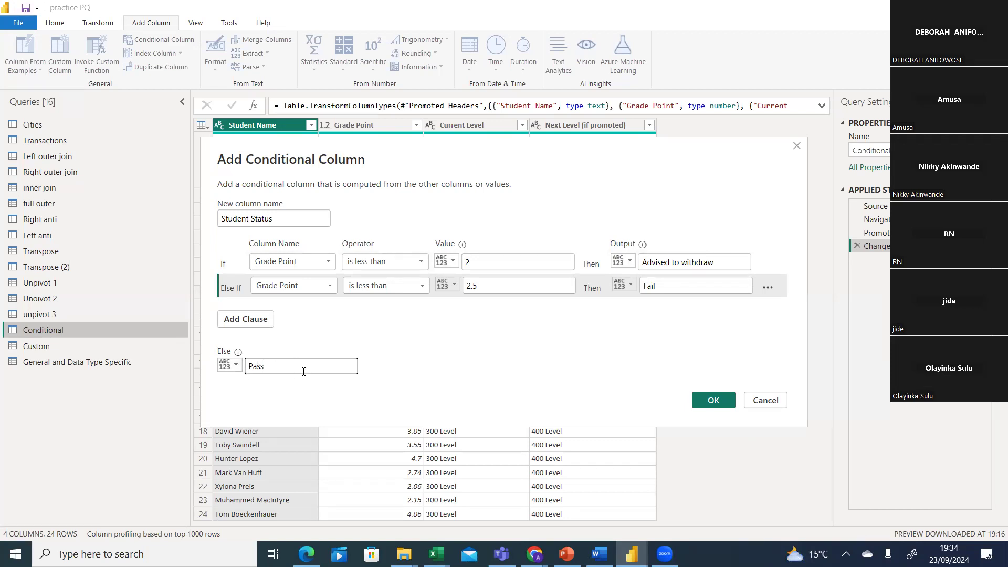
left_click(236, 365)
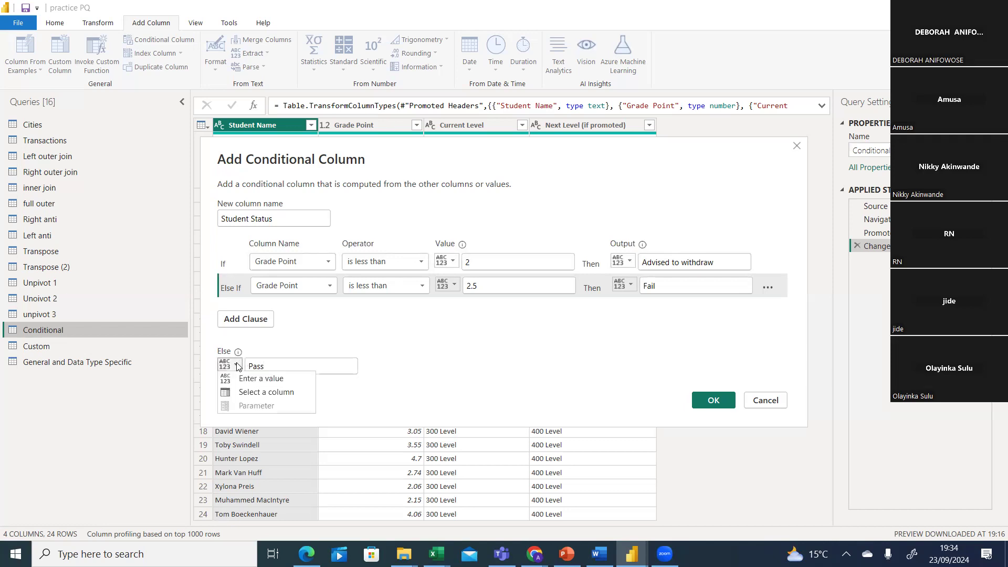
left_click(308, 320)
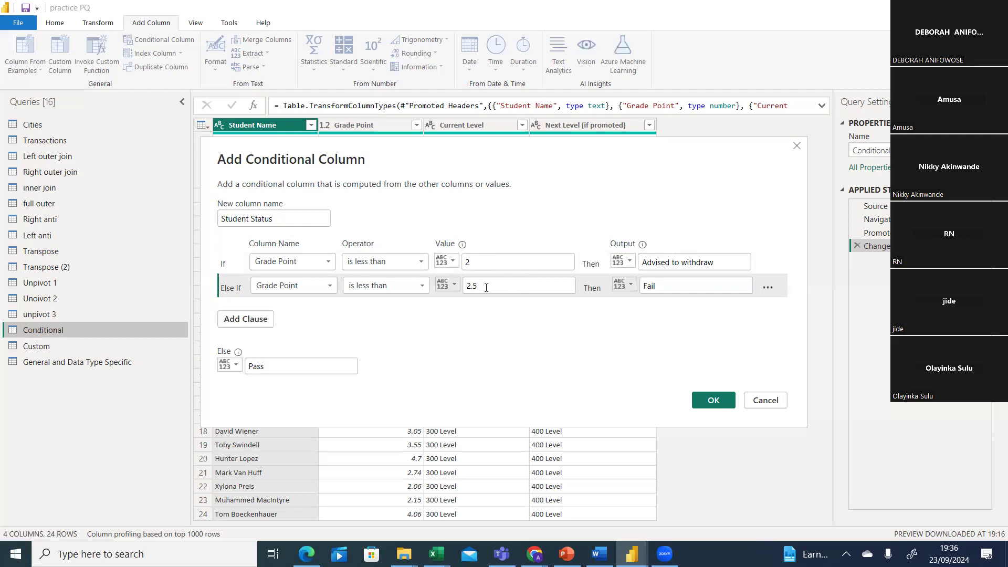
Create the Student Status conditional column and inspect its value in row 7.
left_click(712, 400)
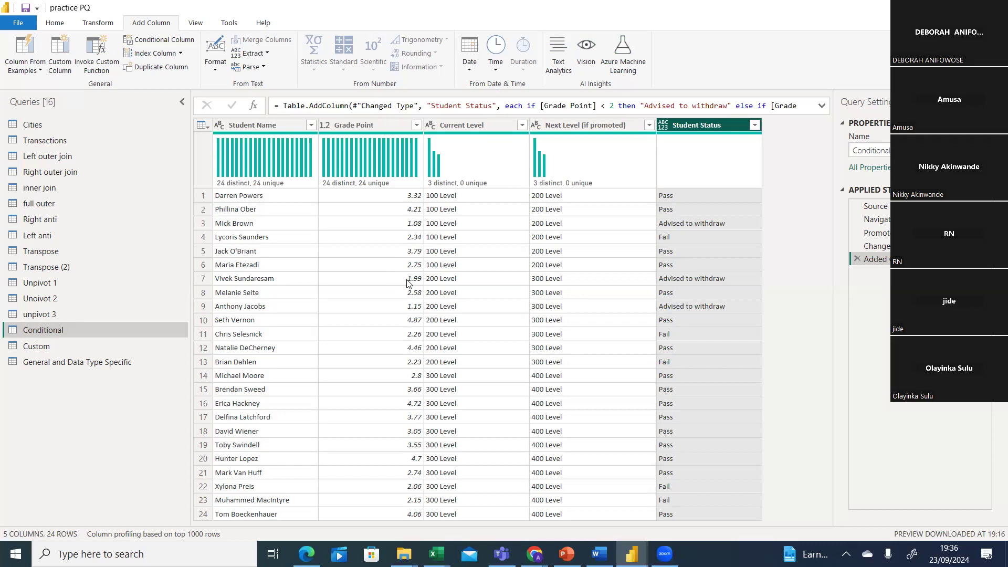
left_click(706, 274)
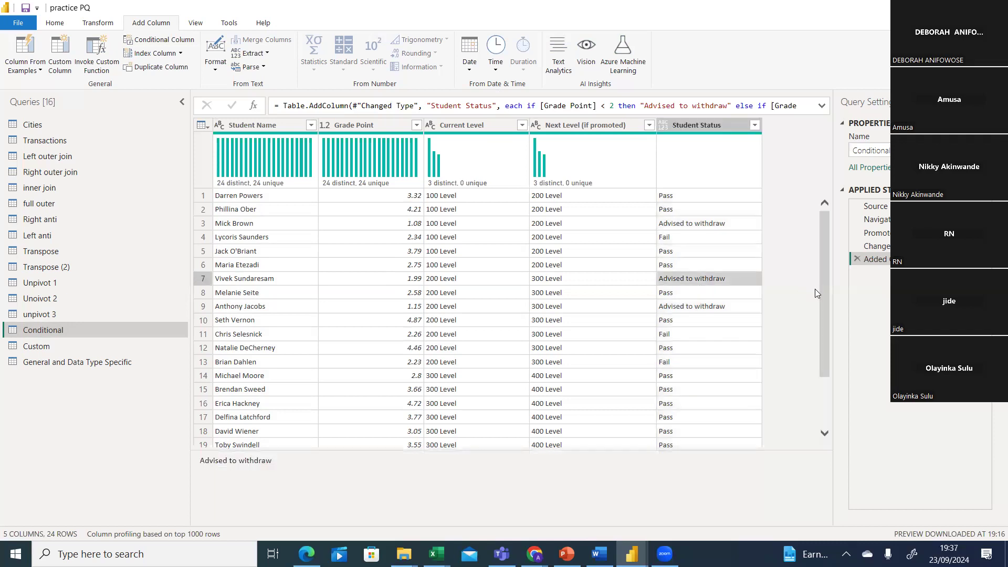
left_click_drag(821, 294, 830, 246)
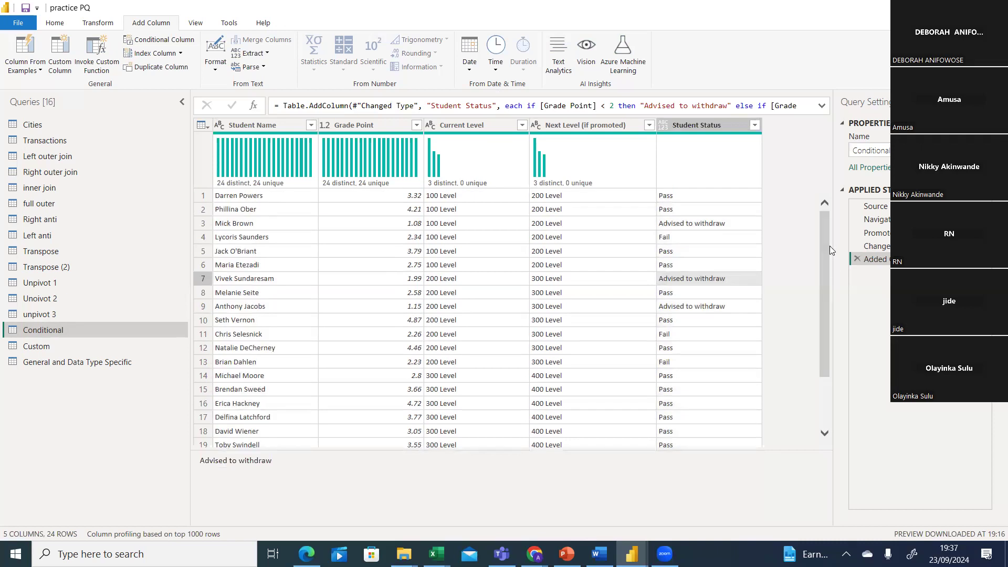